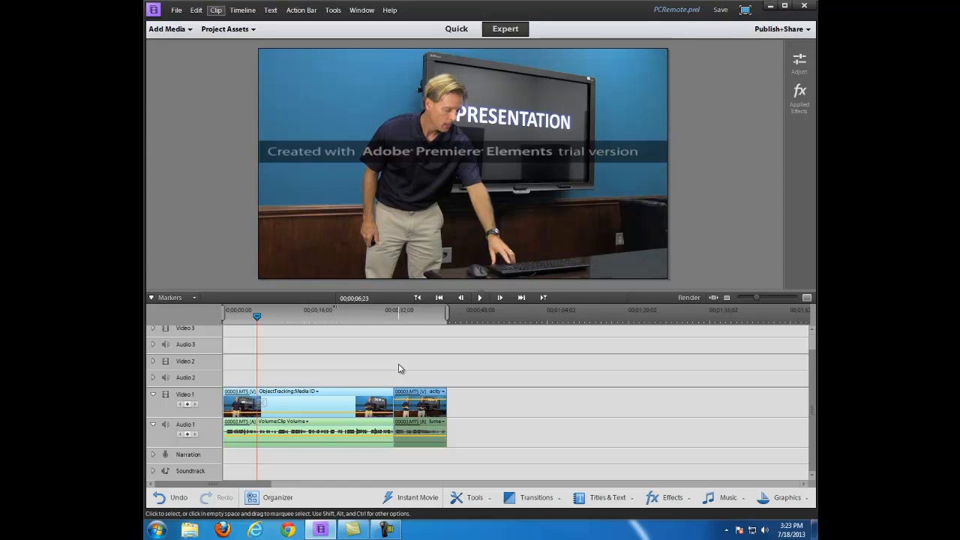
# Preview clip 00004.MTS from the project assets and place it on the Video 2 track at the playhead
pyautogui.click(217, 30)
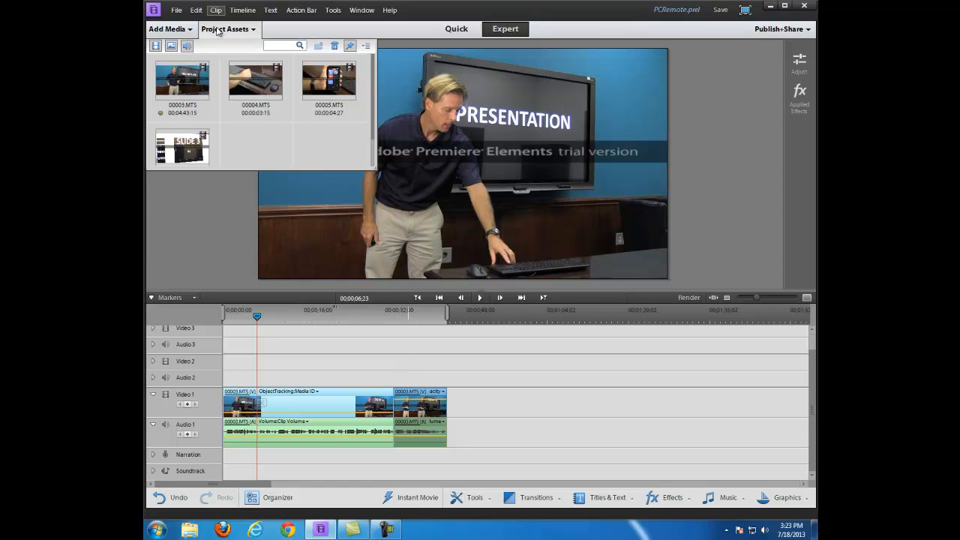
pyautogui.click(258, 87)
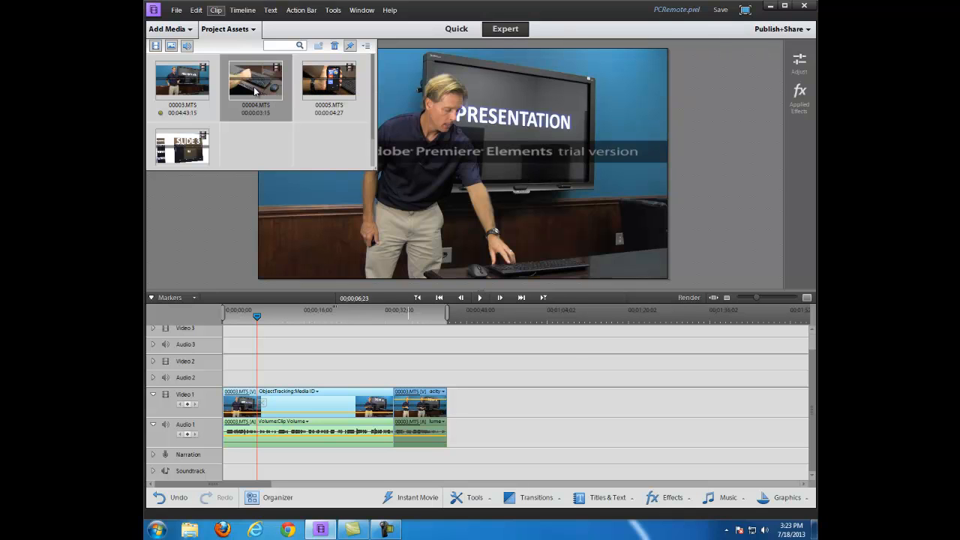
pyautogui.doubleClick(255, 90)
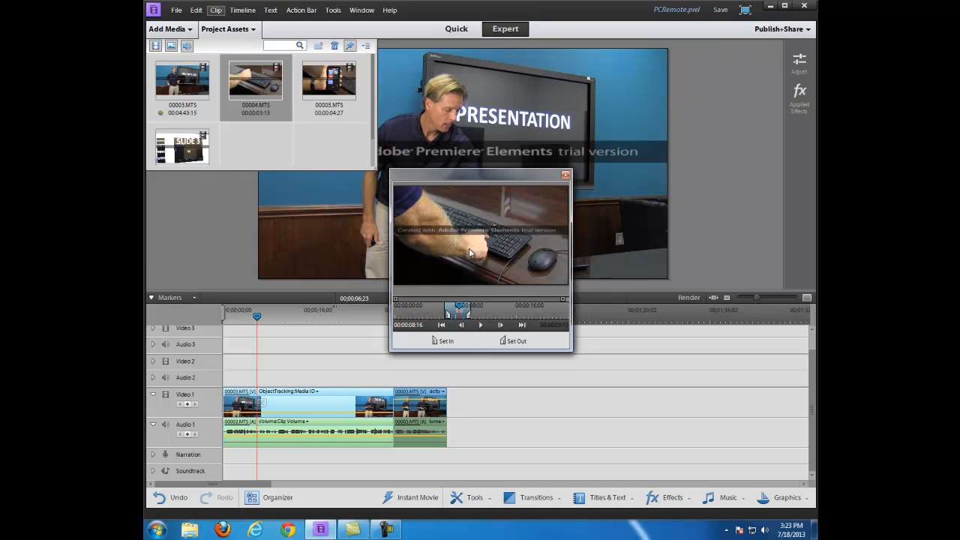
pyautogui.click(566, 176)
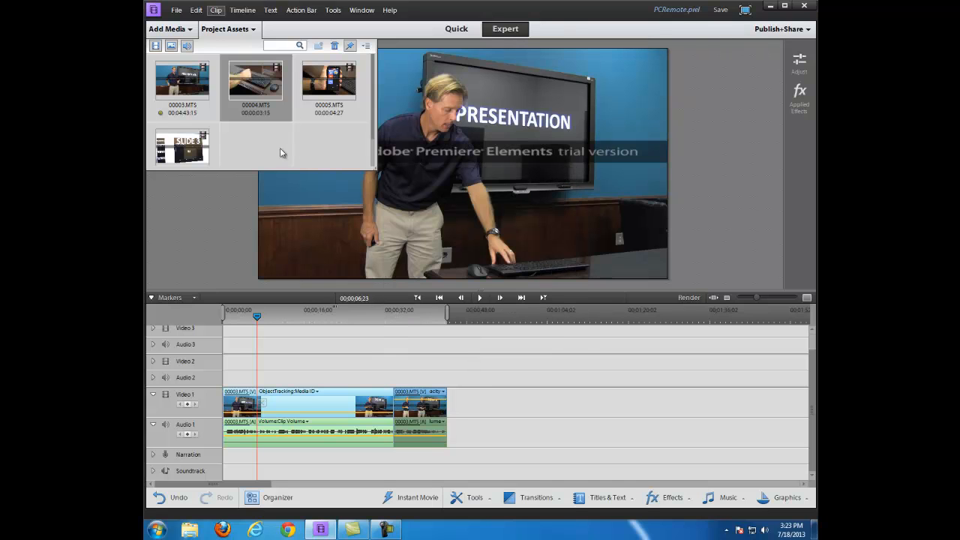
pyautogui.moveTo(247, 75); pyautogui.dragTo(253, 379)
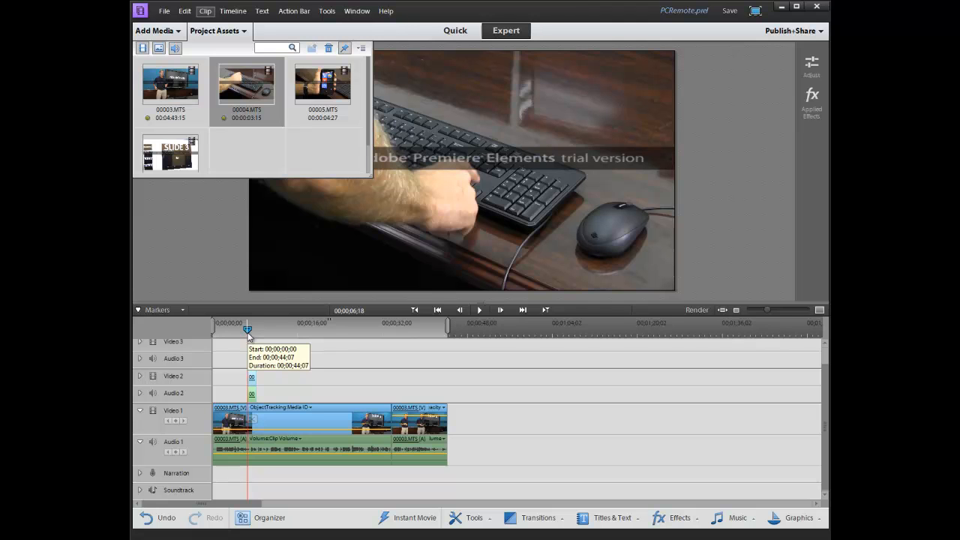
# Review the timeline around the inserted 00004.MTS clip, and undo the last timeline change
pyautogui.moveTo(248, 335); pyautogui.dragTo(242, 334)
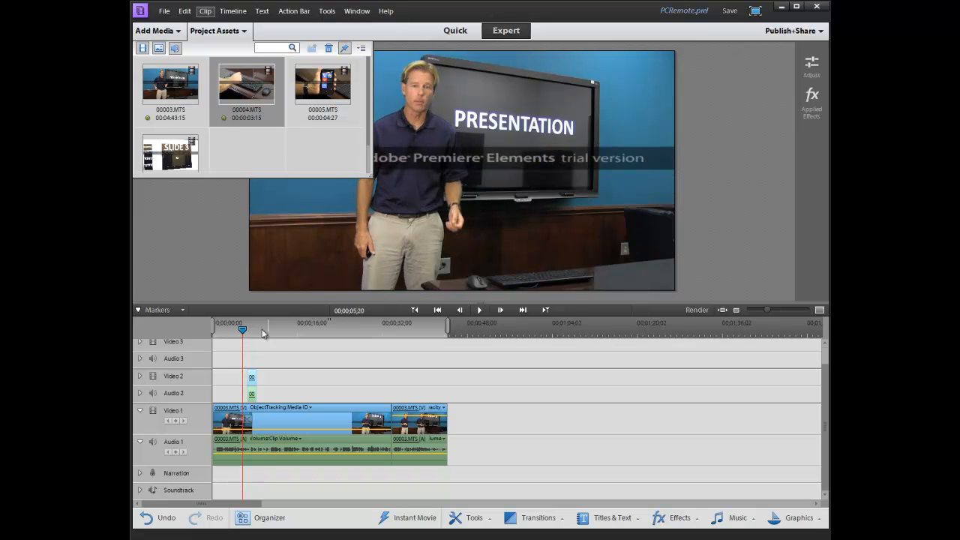
pyautogui.click(481, 312)
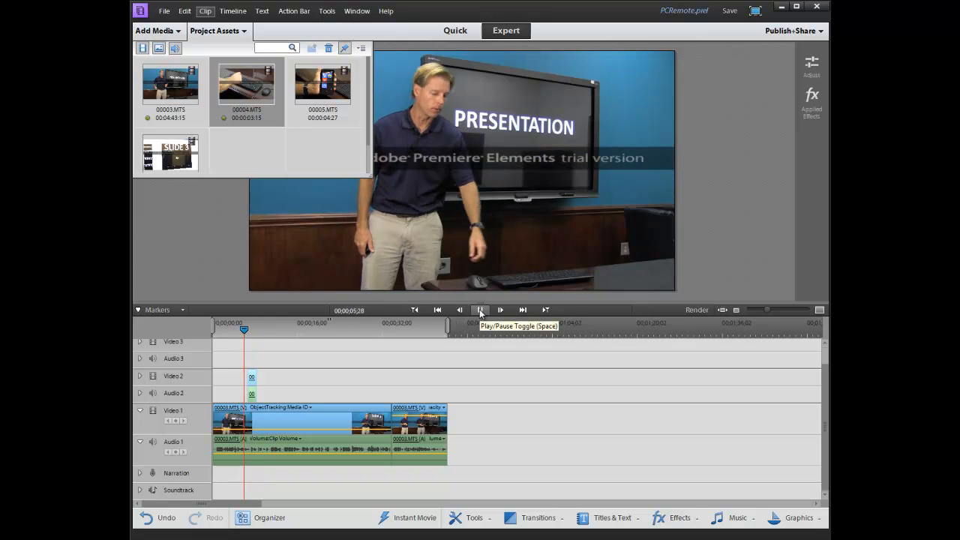
pyautogui.click(480, 311)
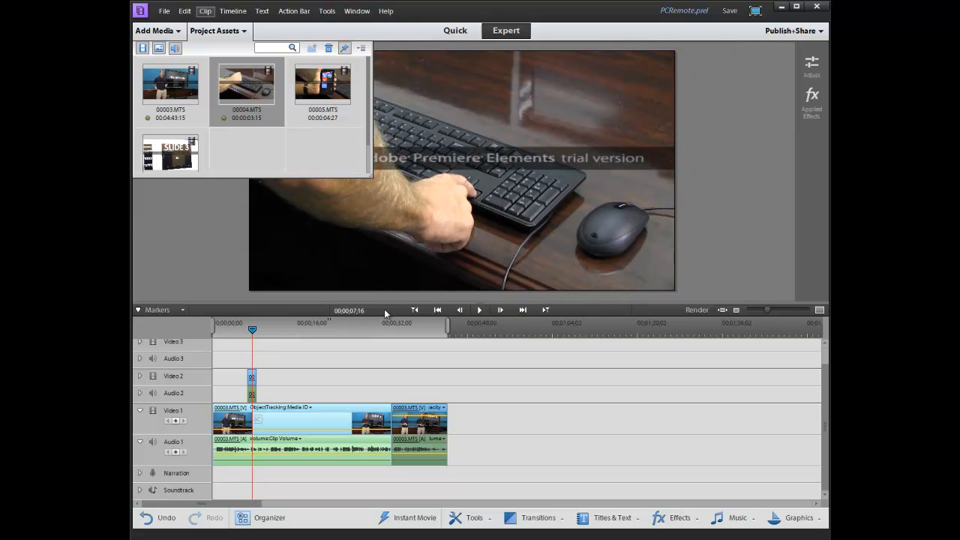
pyautogui.moveTo(251, 329)
pyautogui.mouseDown()
pyautogui.moveTo(242, 333)
pyautogui.moveTo(260, 337)
pyautogui.mouseUp()
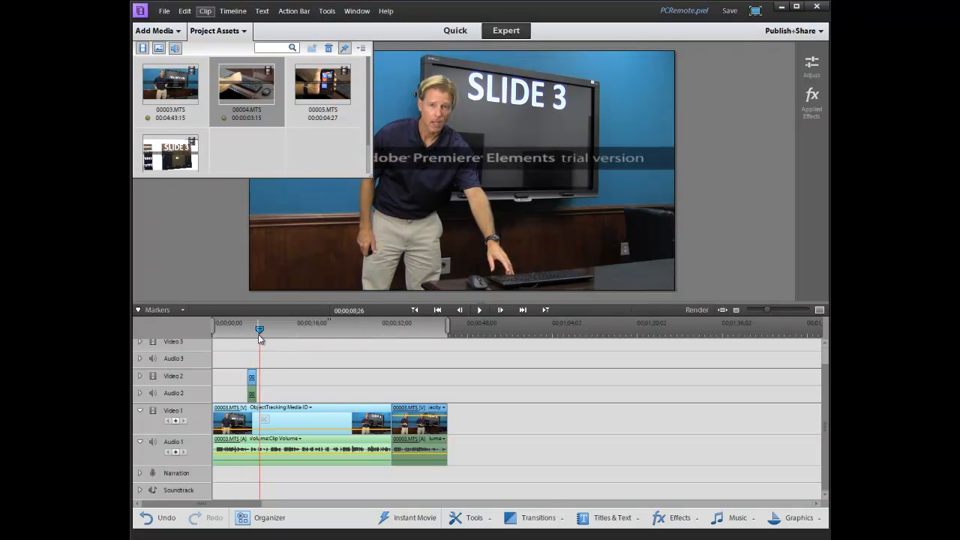
pyautogui.hotkey('ctrl', 'z')
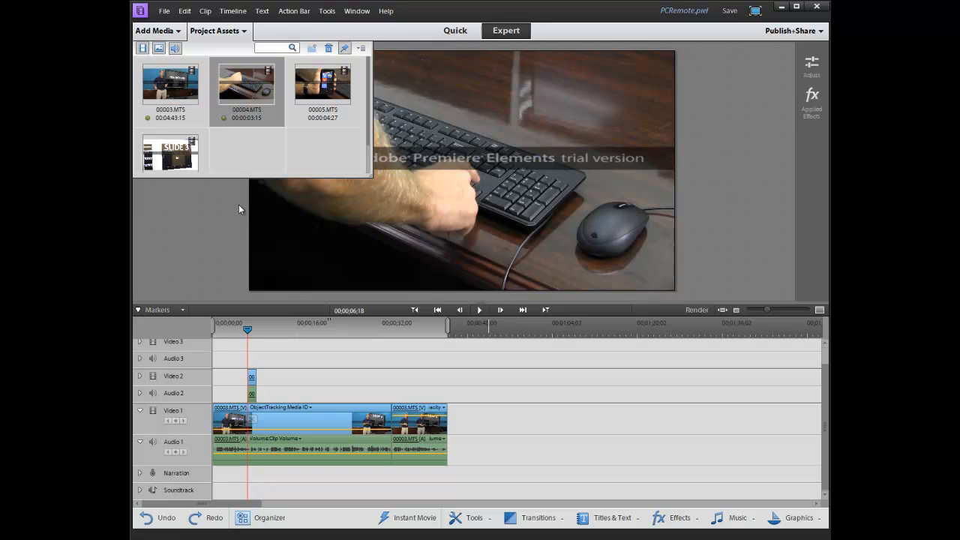
pyautogui.click(215, 32)
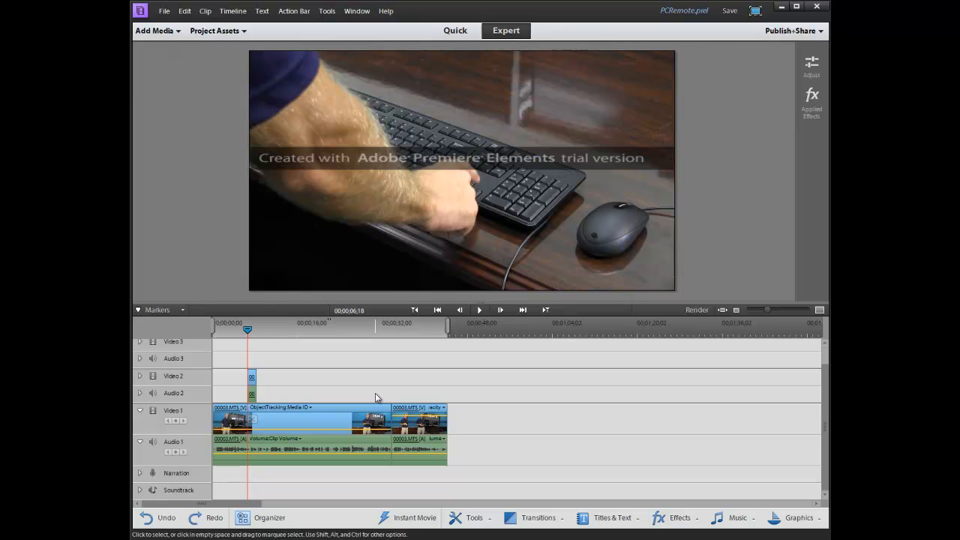
# Split the first 00003.MTS clip on Video 1 at 00;00;14;20 and at 00;00;17;17
pyautogui.moveTo(248, 331); pyautogui.dragTo(293, 342)
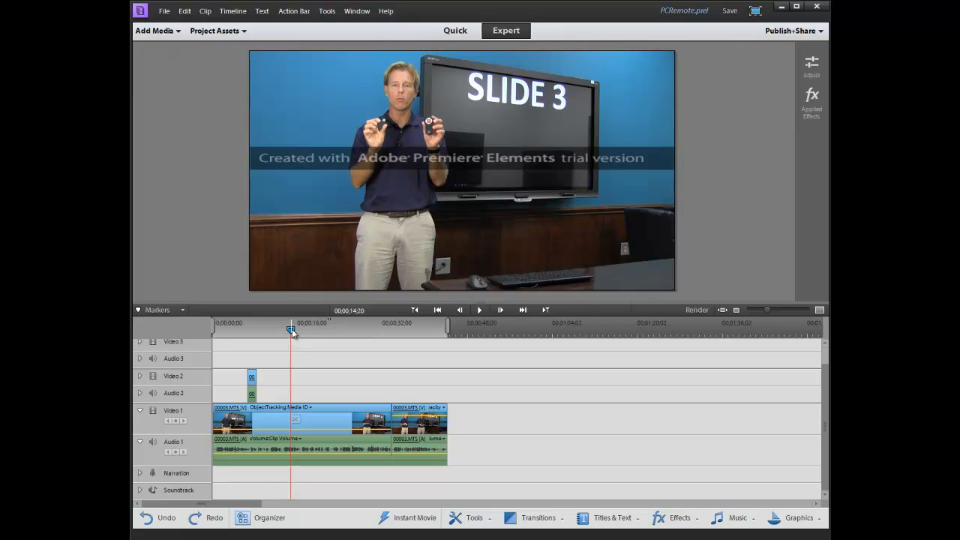
pyautogui.click(296, 420)
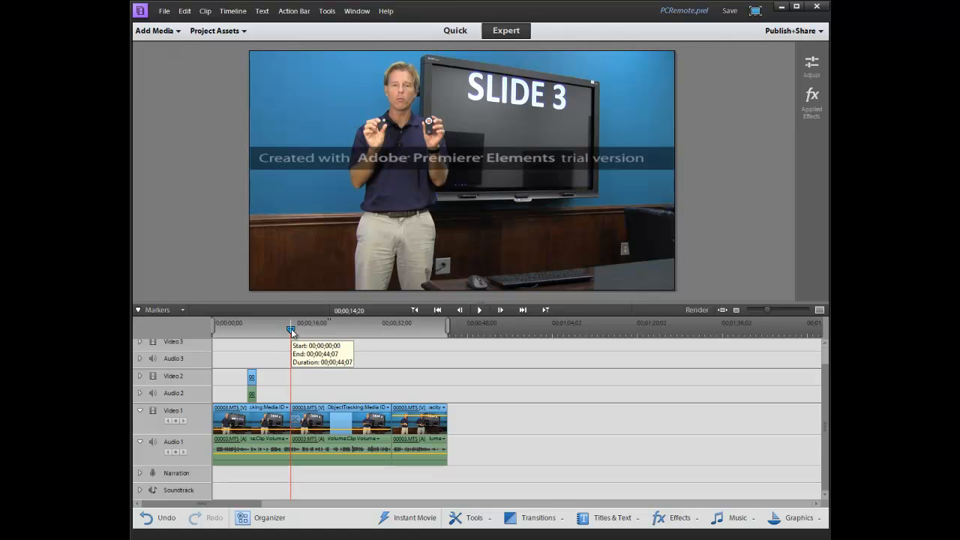
pyautogui.moveTo(292, 328); pyautogui.dragTo(306, 330)
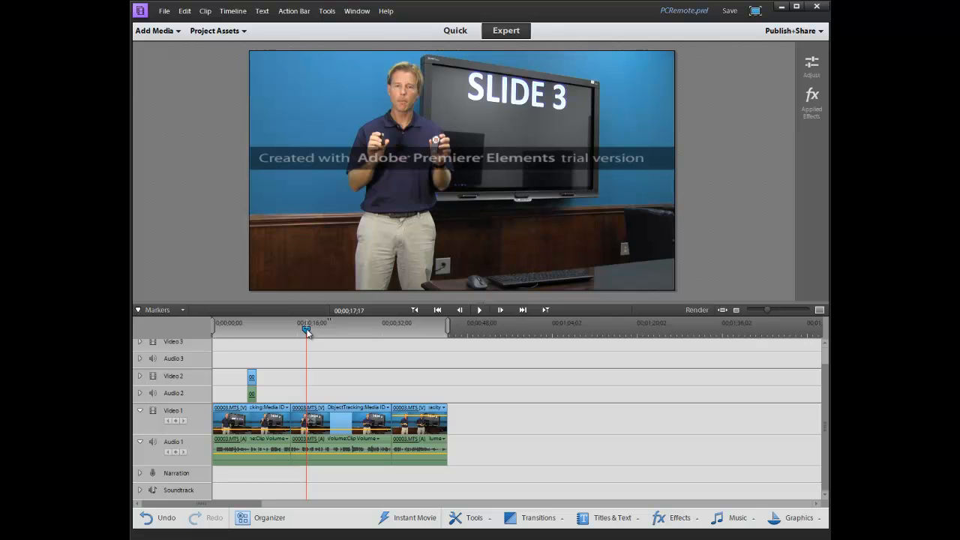
pyautogui.click(311, 421)
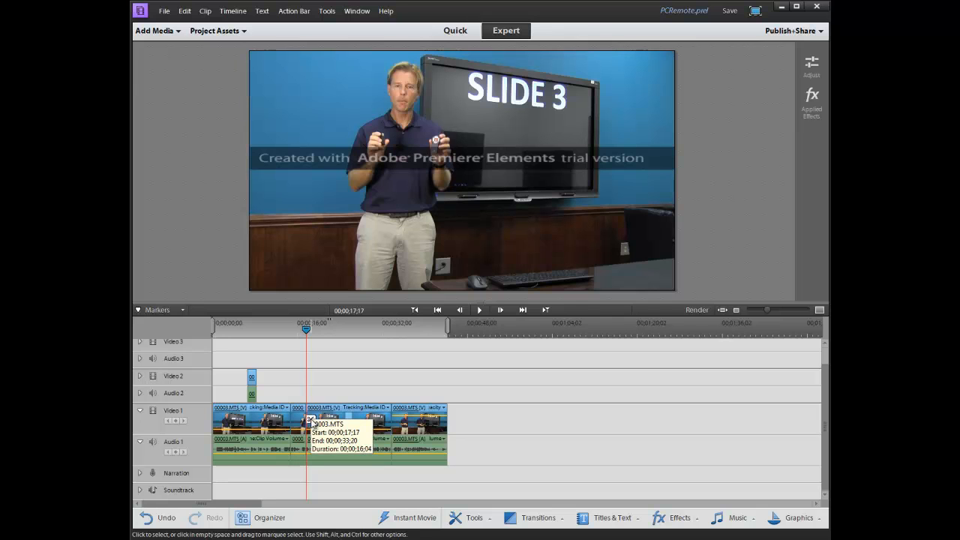
# Enlarge the short 00003.MTS segment between the two splits and reposition it to frame the devices held in both hands, checking it against the preceding footage
pyautogui.click(299, 410)
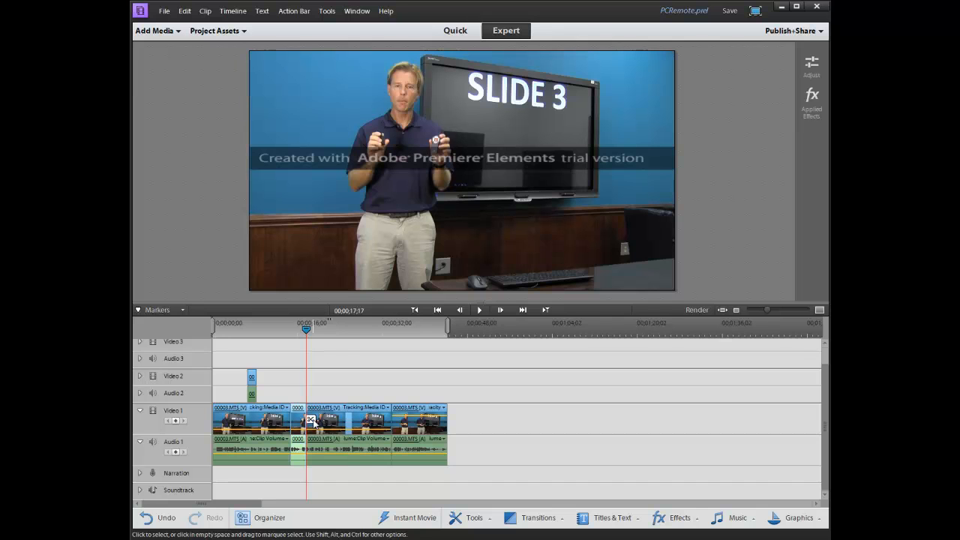
pyautogui.hotkey('ctrl', 's')
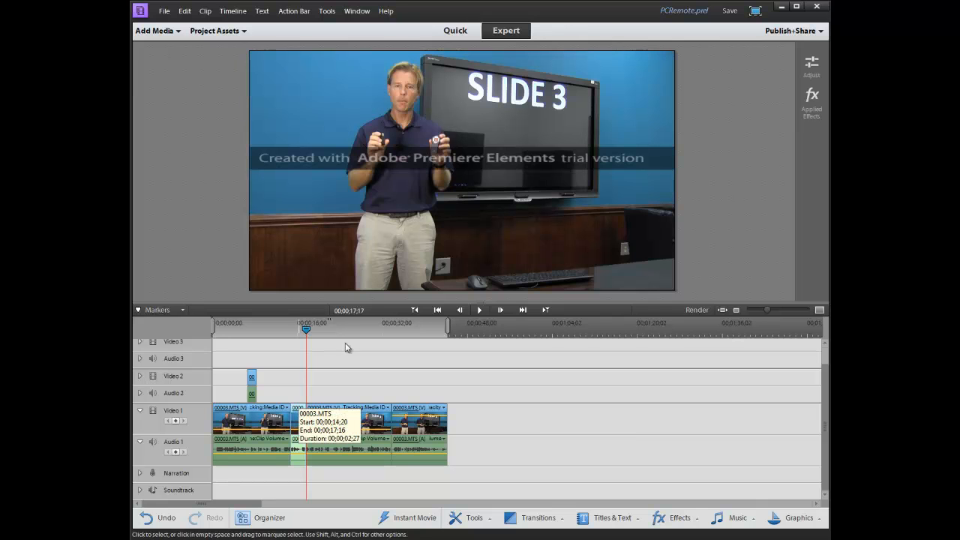
pyautogui.click(349, 172)
pyautogui.click(298, 334)
pyautogui.moveTo(299, 331); pyautogui.dragTo(297, 332)
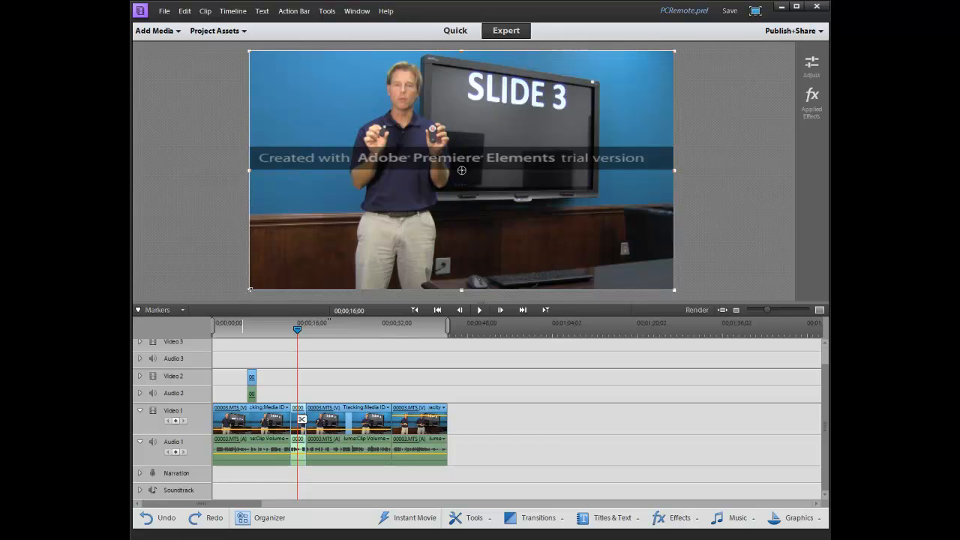
pyautogui.moveTo(674, 290); pyautogui.dragTo(685, 295)
pyautogui.moveTo(213, 332); pyautogui.dragTo(131, 539)
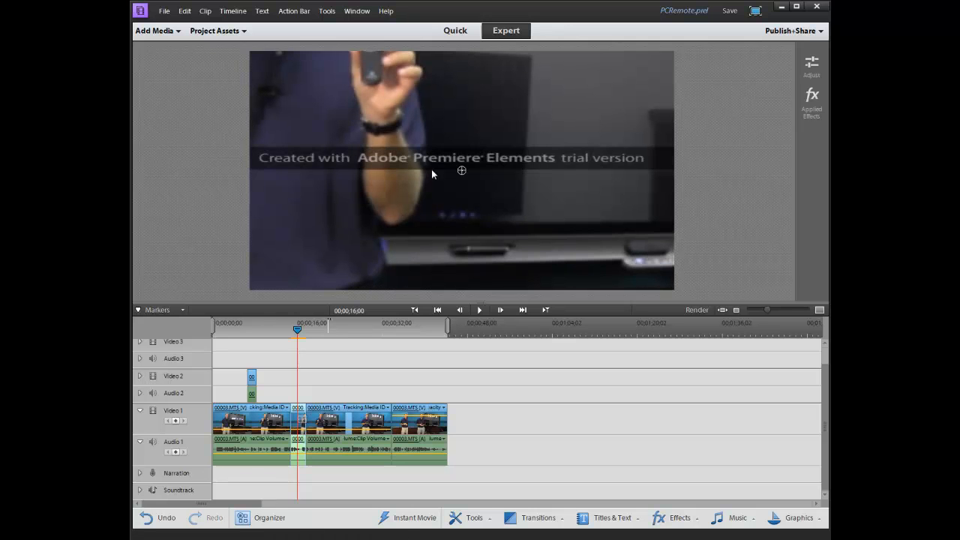
pyautogui.moveTo(415, 161); pyautogui.dragTo(571, 211)
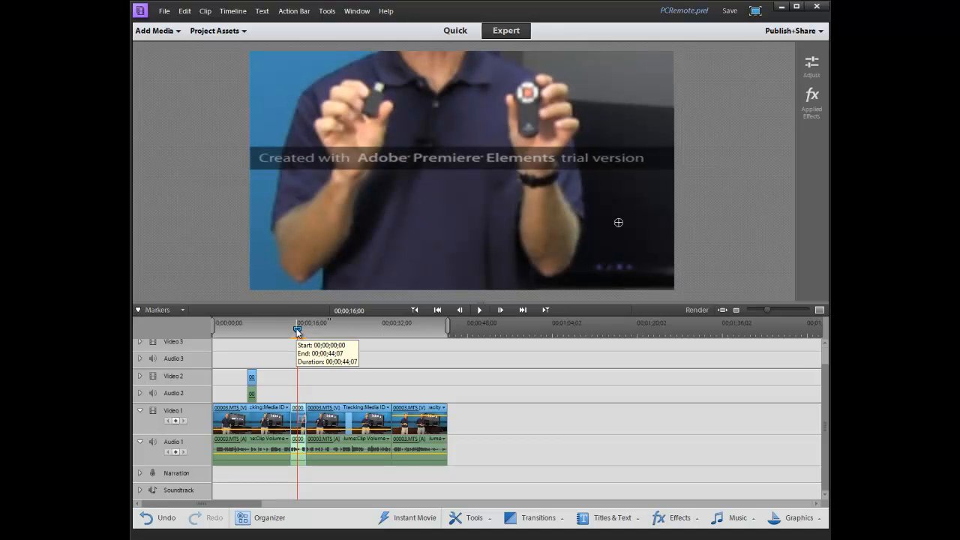
pyautogui.moveTo(297, 330)
pyautogui.mouseDown()
pyautogui.moveTo(278, 331)
pyautogui.moveTo(298, 337)
pyautogui.mouseUp()
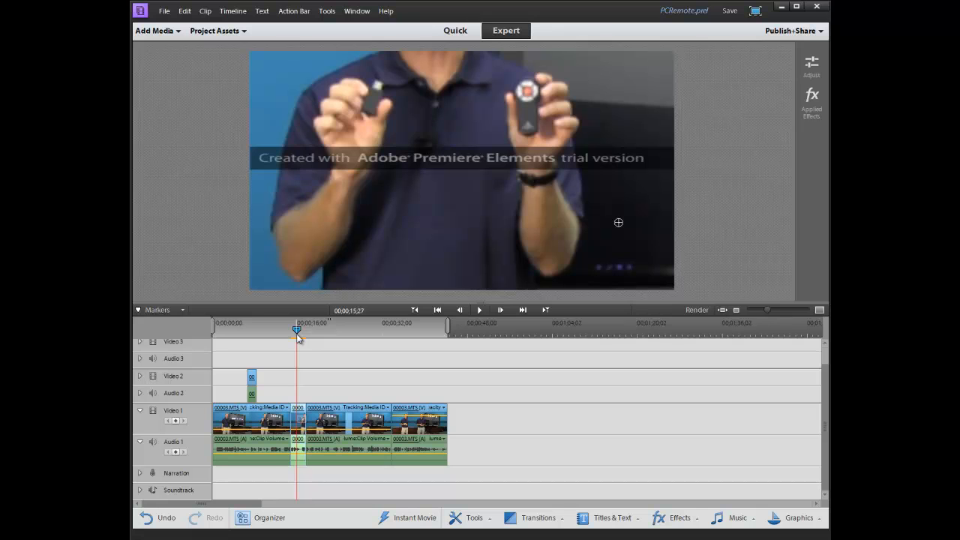
pyautogui.moveTo(298, 334); pyautogui.dragTo(281, 336)
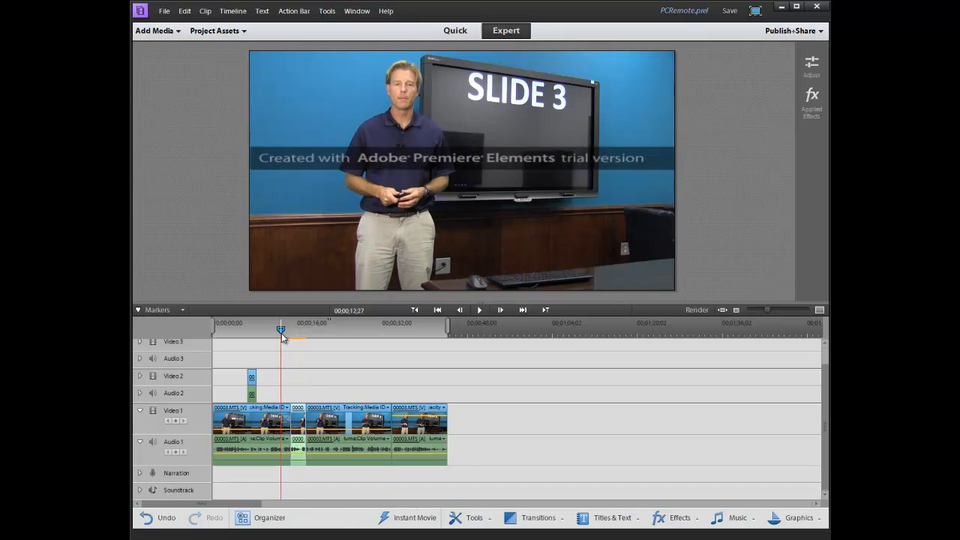
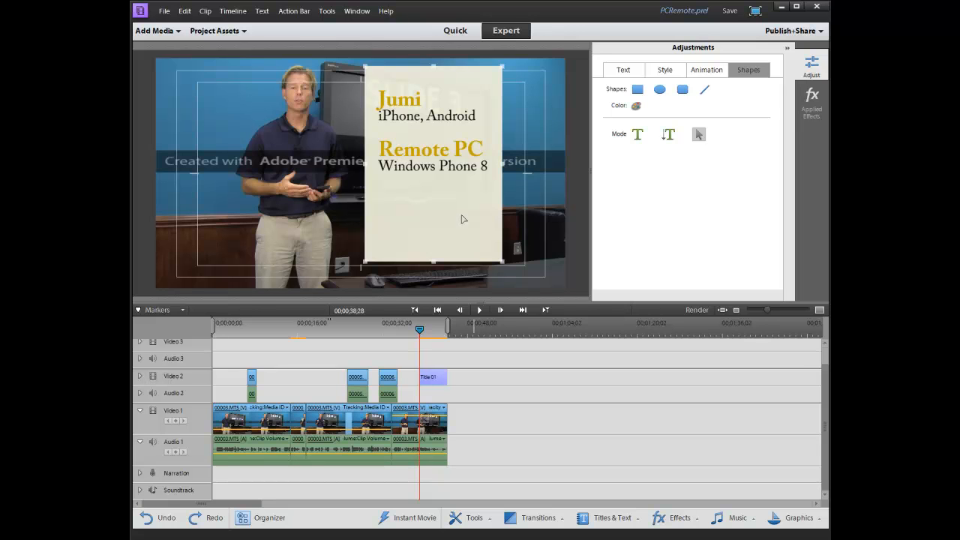
# Check the opacity setting of the cream background rectangle in the title
pyautogui.rightClick(463, 219)
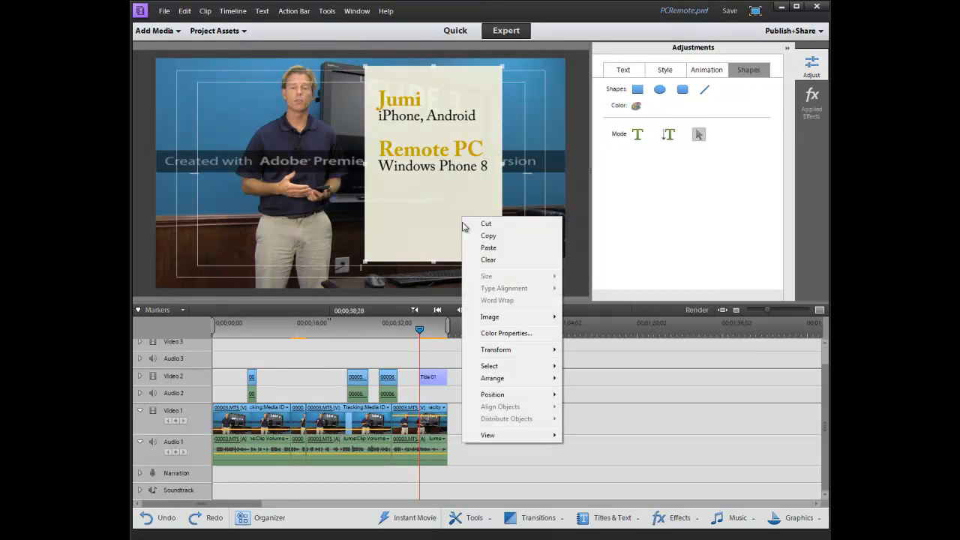
pyautogui.moveTo(500, 352)
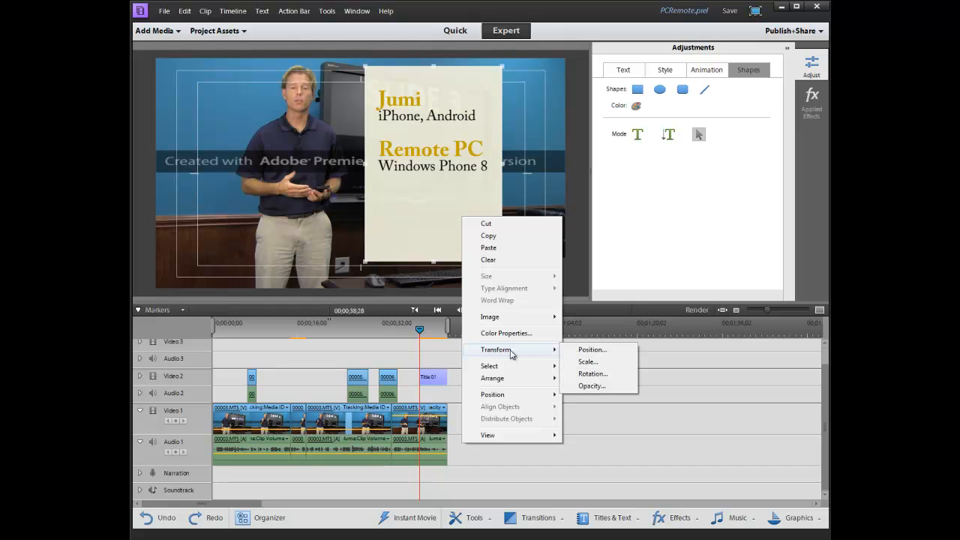
pyautogui.click(591, 385)
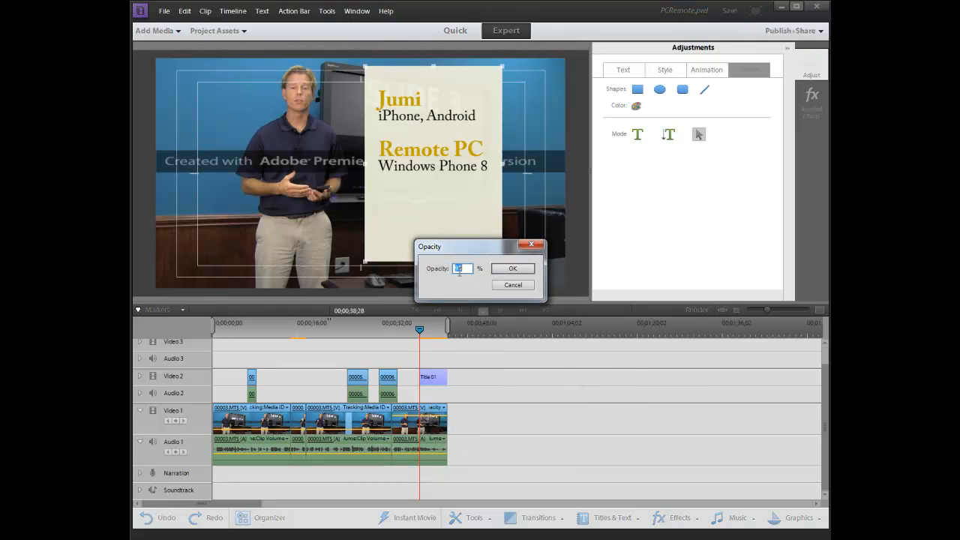
pyautogui.click(514, 285)
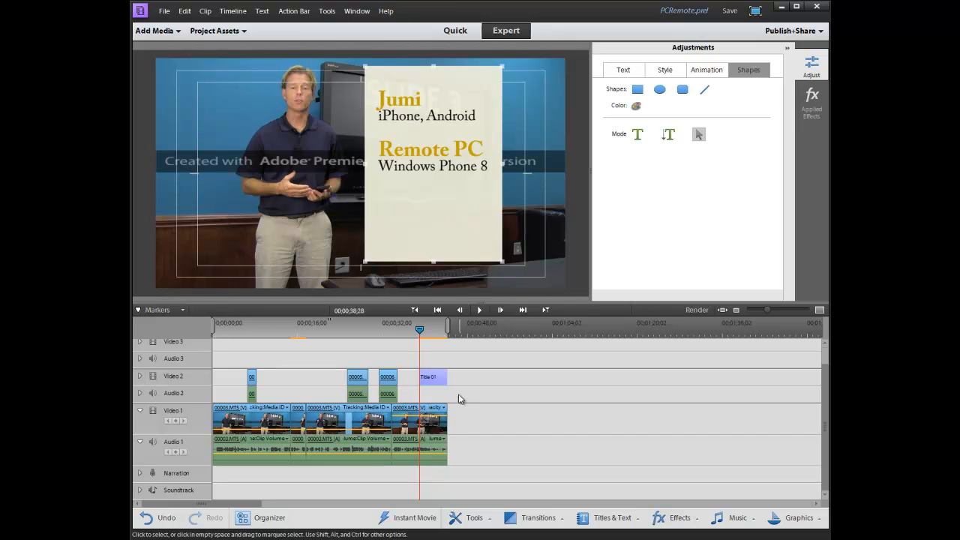
# Find the title's entry point with the playhead and align the Title 01 clip on Video 2 to start at 00;00;38;25
pyautogui.click(417, 330)
pyautogui.moveTo(418, 331); pyautogui.dragTo(415, 330)
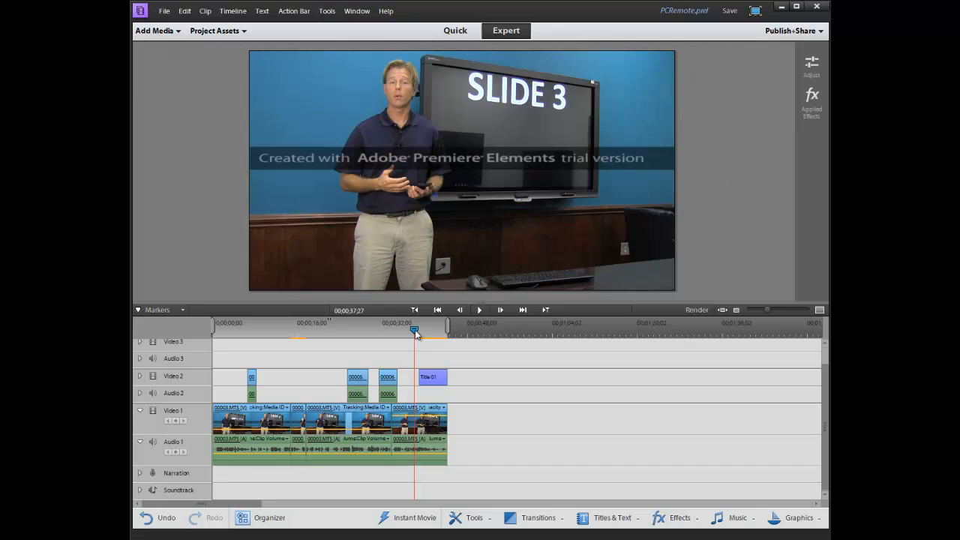
pyautogui.moveTo(417, 331); pyautogui.dragTo(420, 331)
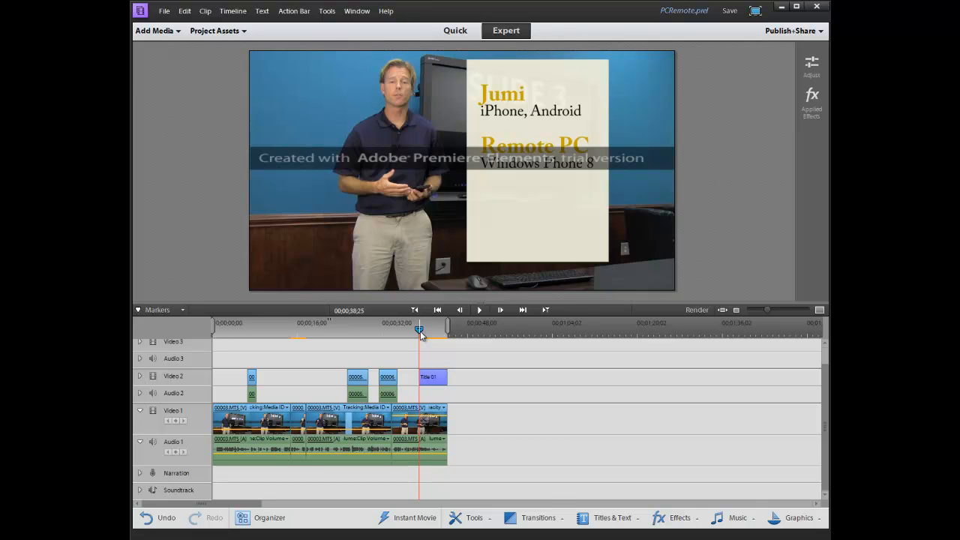
pyautogui.moveTo(440, 382)
pyautogui.mouseDown()
pyautogui.moveTo(493, 382)
pyautogui.moveTo(435, 382)
pyautogui.mouseUp()
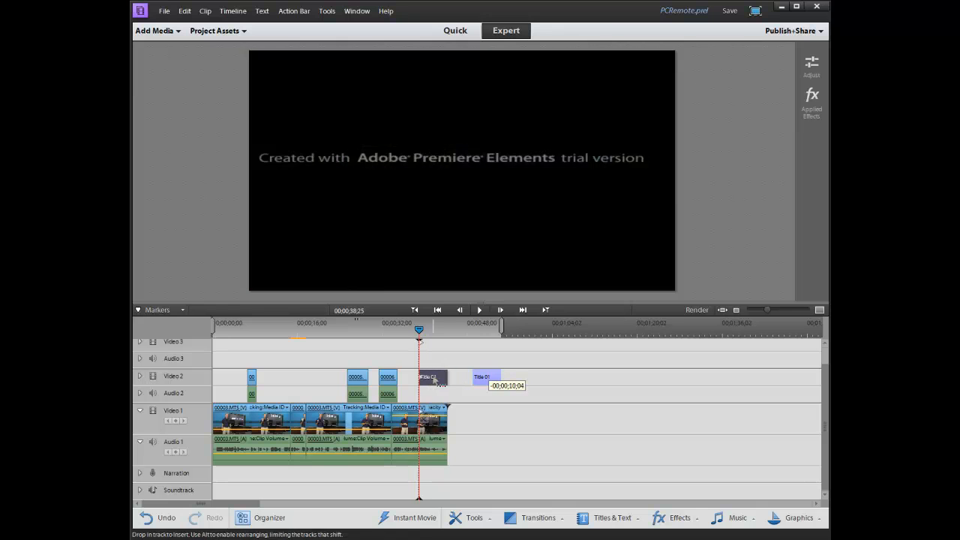
pyautogui.moveTo(419, 330); pyautogui.dragTo(420, 332)
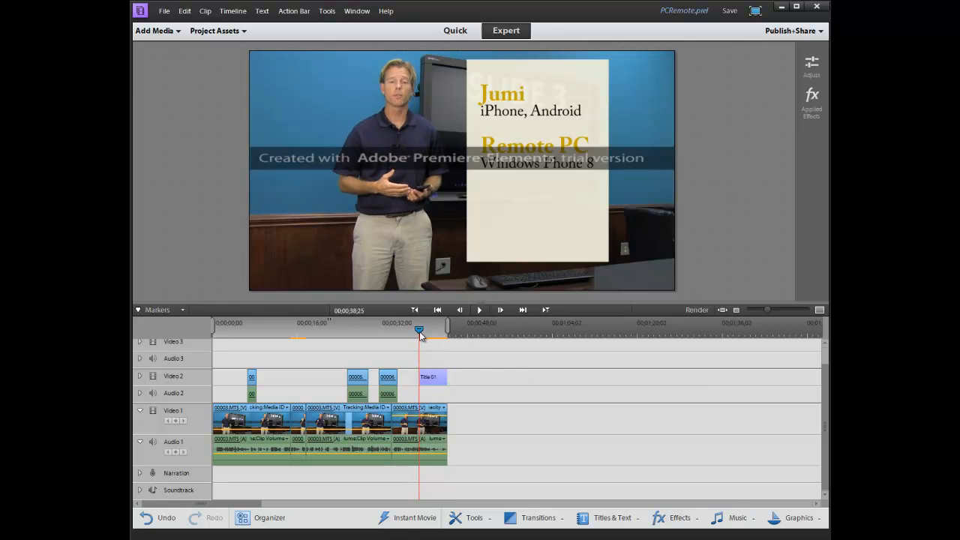
pyautogui.moveTo(435, 376)
pyautogui.mouseDown()
pyautogui.moveTo(453, 376)
pyautogui.moveTo(432, 377)
pyautogui.mouseUp()
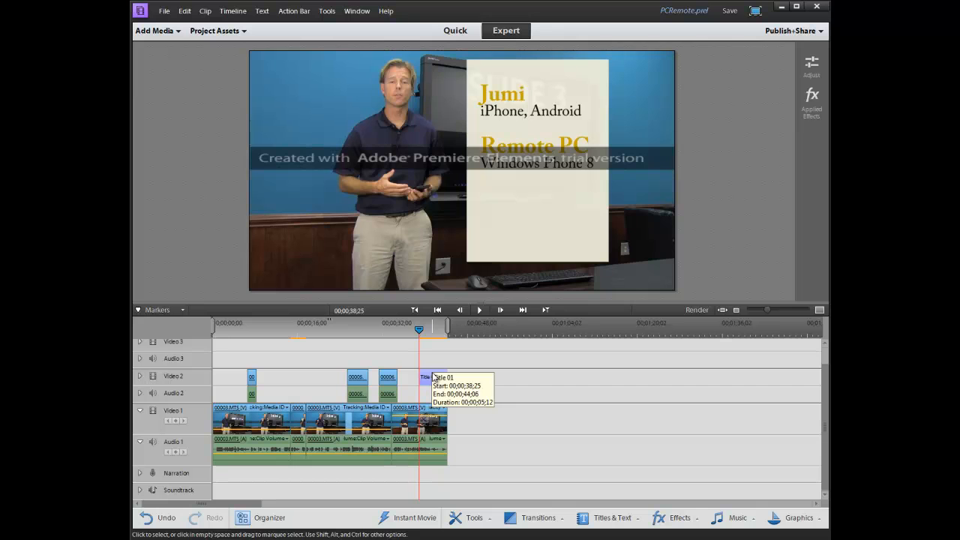
pyautogui.moveTo(419, 329); pyautogui.dragTo(391, 339)
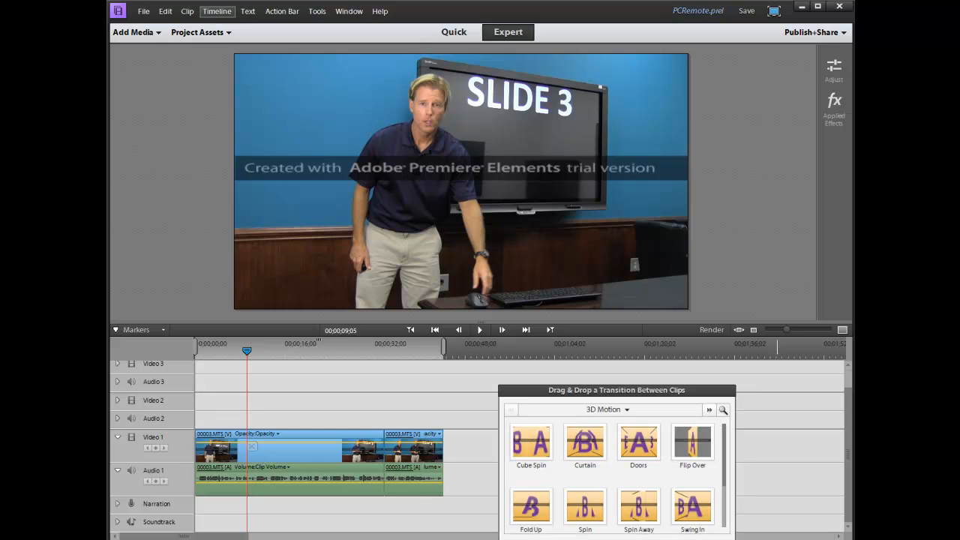
# Switch the transitions list to Audio Transitions and select the Constant Gain crossfade
pyautogui.click(627, 413)
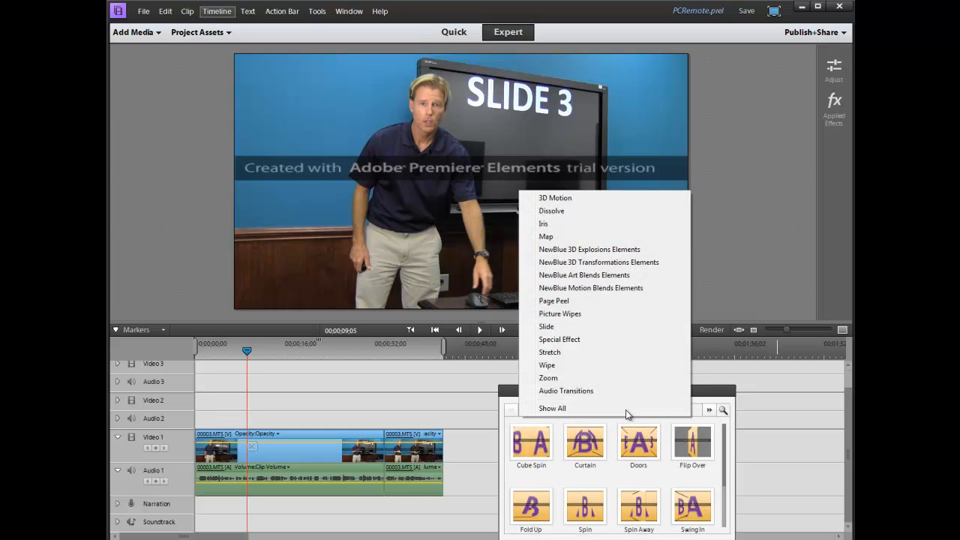
pyautogui.click(581, 392)
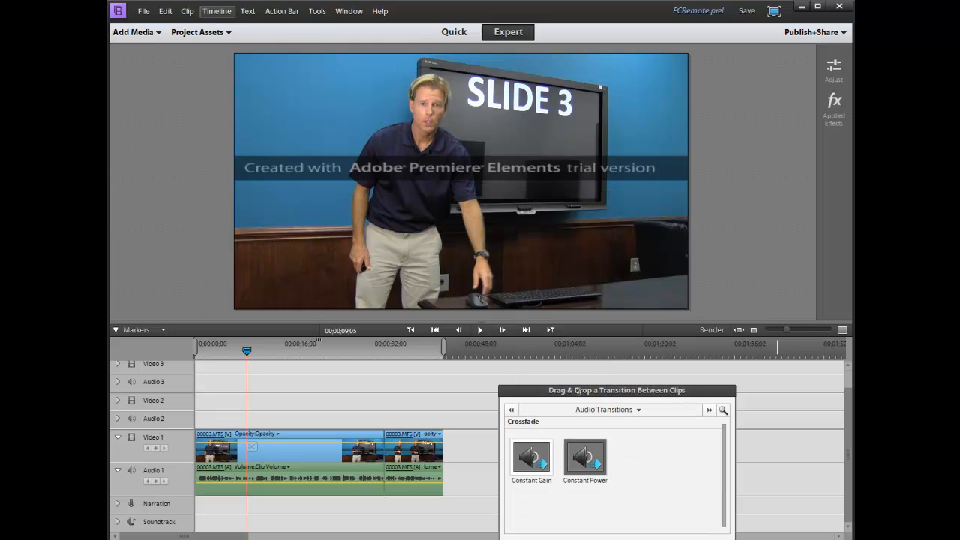
pyautogui.click(540, 464)
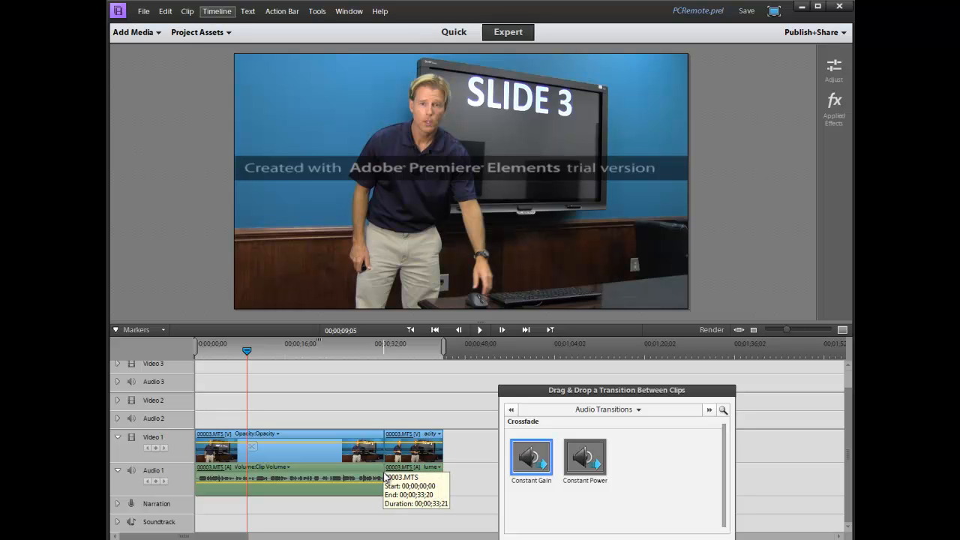
# Apply the Constant Gain crossfade on Audio 1 at the cut between the two 00003.MTS clips
pyautogui.click(842, 330)
pyautogui.click(842, 330)
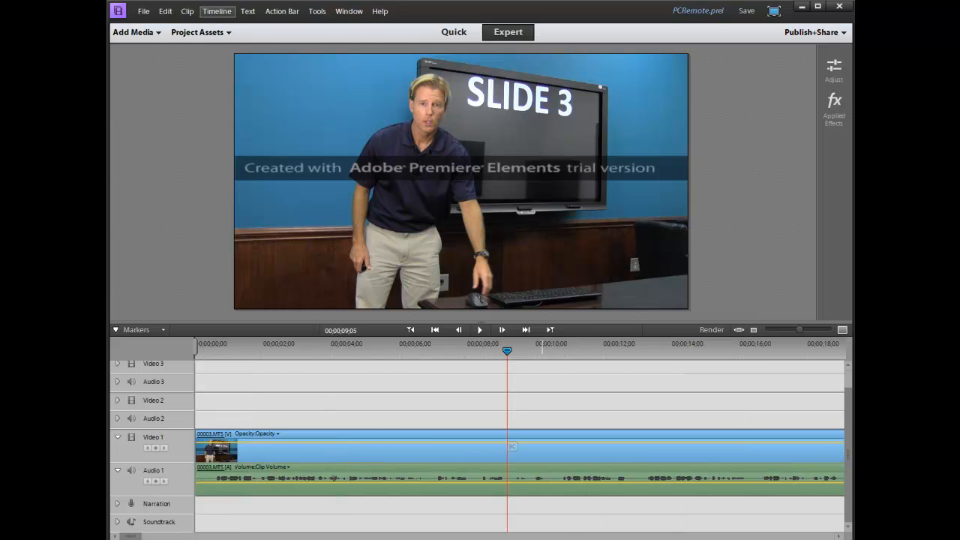
pyautogui.moveTo(127, 536); pyautogui.dragTo(165, 536)
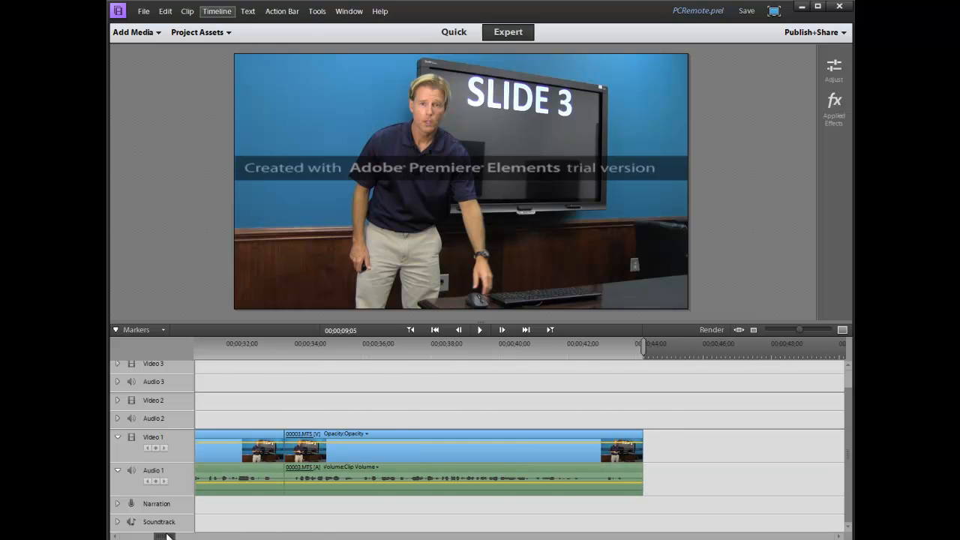
pyautogui.click(286, 348)
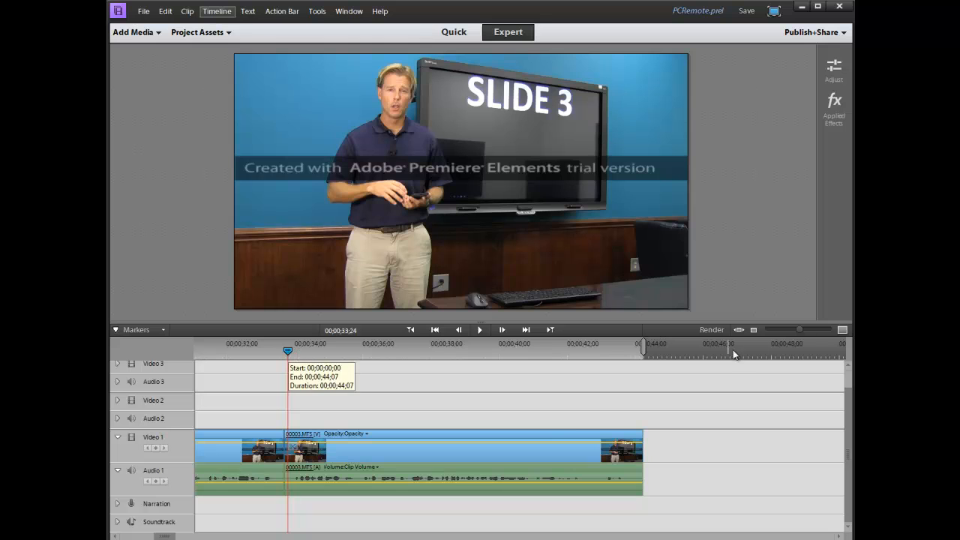
pyautogui.click(842, 330)
pyautogui.click(843, 331)
pyautogui.click(843, 330)
pyautogui.click(843, 331)
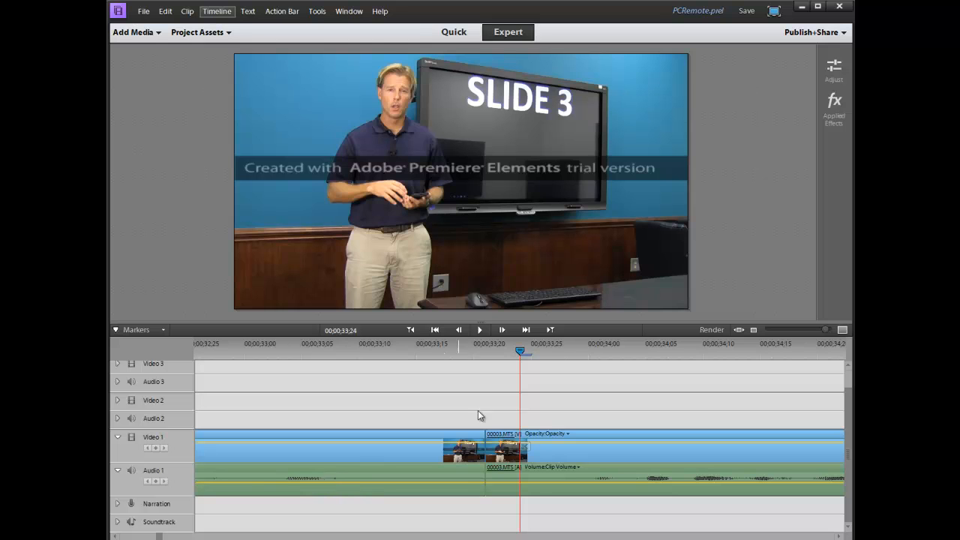
pyautogui.moveTo(514, 349); pyautogui.dragTo(451, 379)
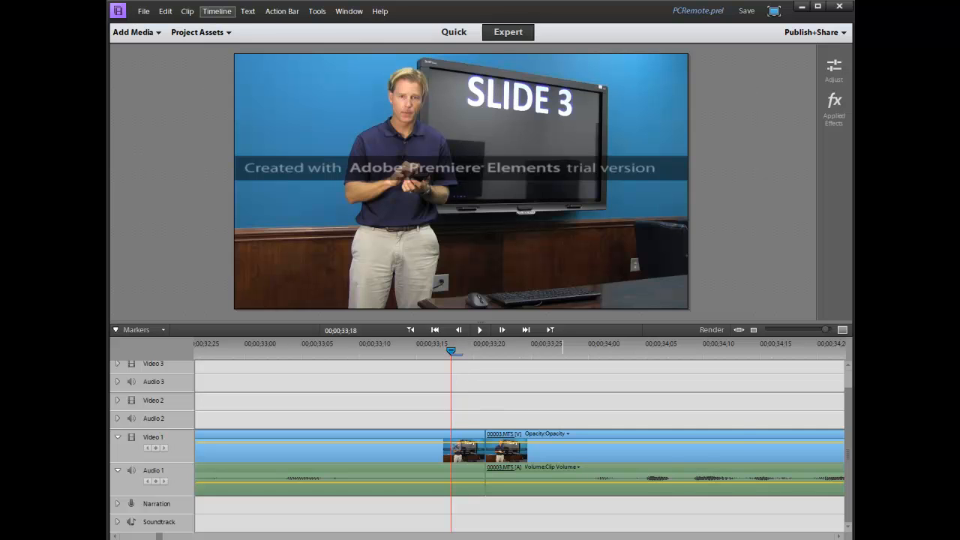
pyautogui.click(616, 539)
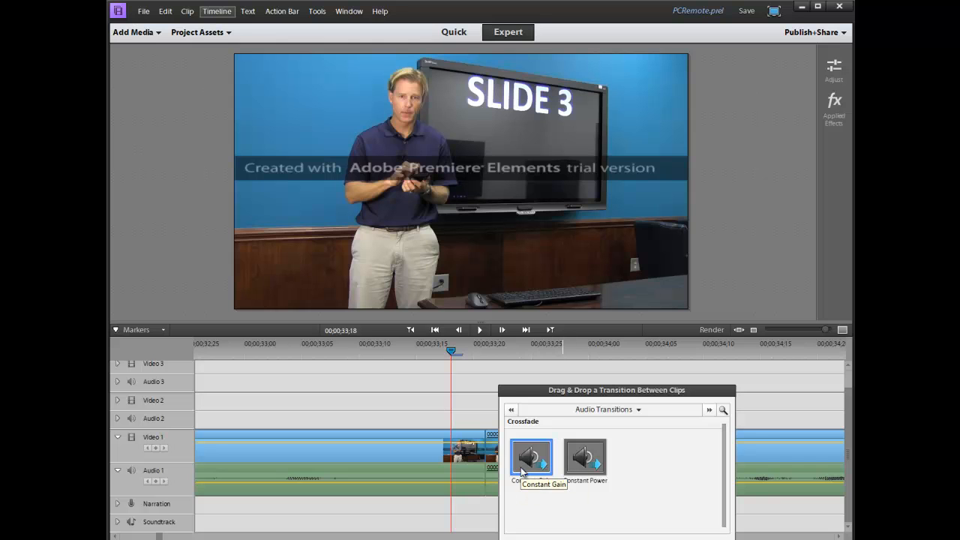
pyautogui.moveTo(521, 468); pyautogui.dragTo(486, 480)
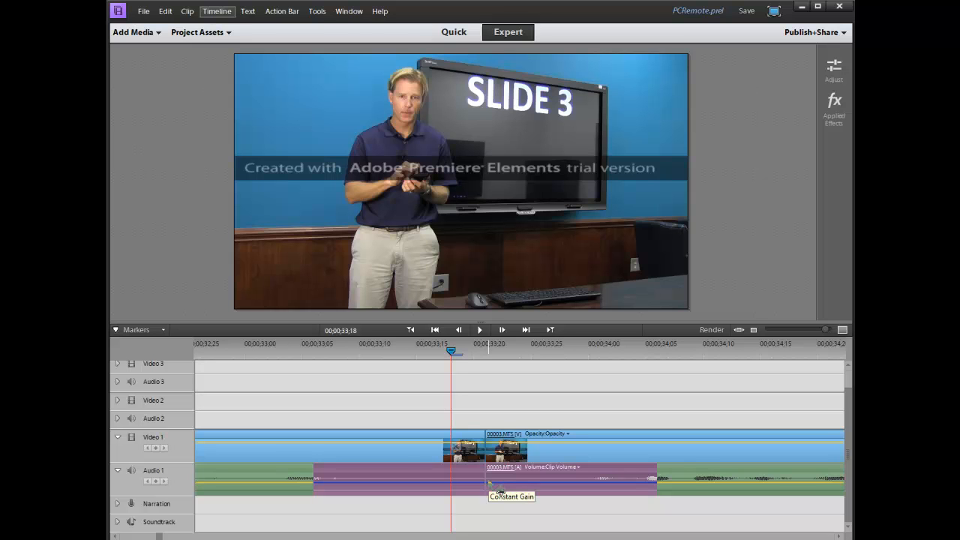
# Shorten the Constant Gain crossfade to about 13 frames around the cut and play it back from 00;00;32;26
pyautogui.doubleClick(488, 481)
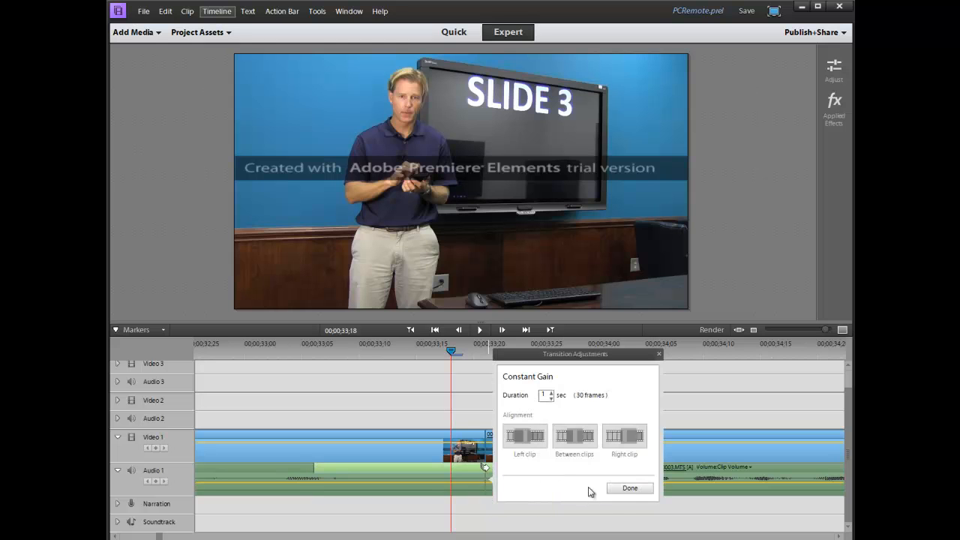
pyautogui.click(627, 490)
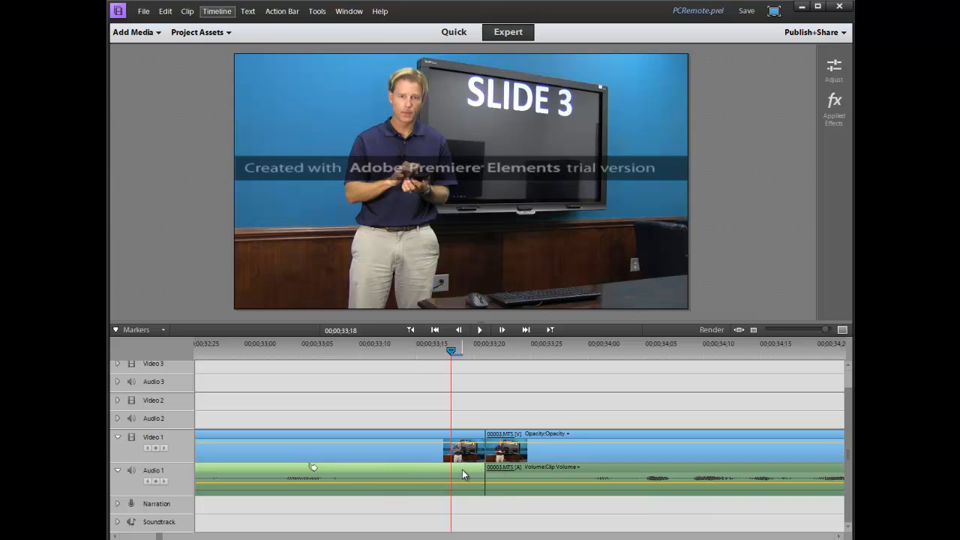
pyautogui.moveTo(244, 465); pyautogui.dragTo(298, 465)
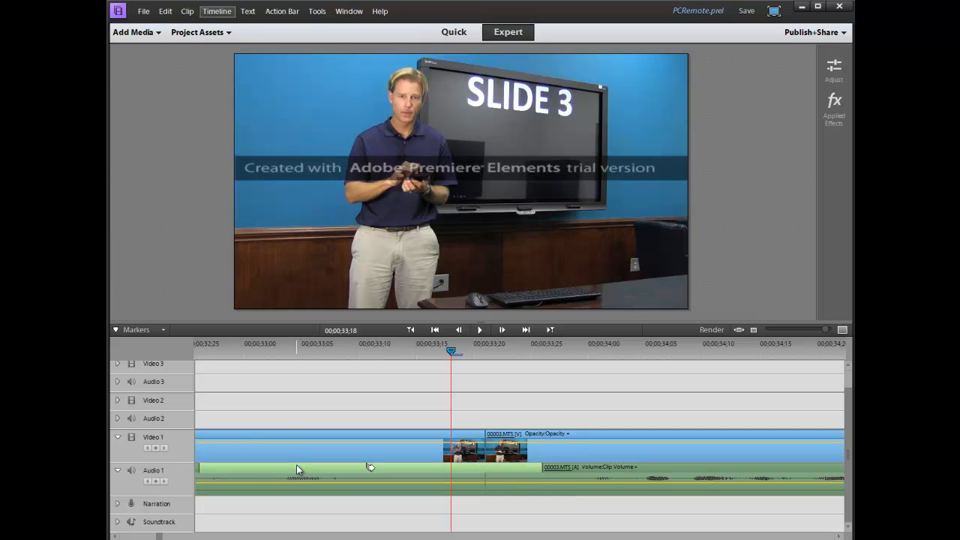
pyautogui.moveTo(202, 467); pyautogui.dragTo(384, 474)
pyautogui.moveTo(393, 469); pyautogui.dragTo(426, 470)
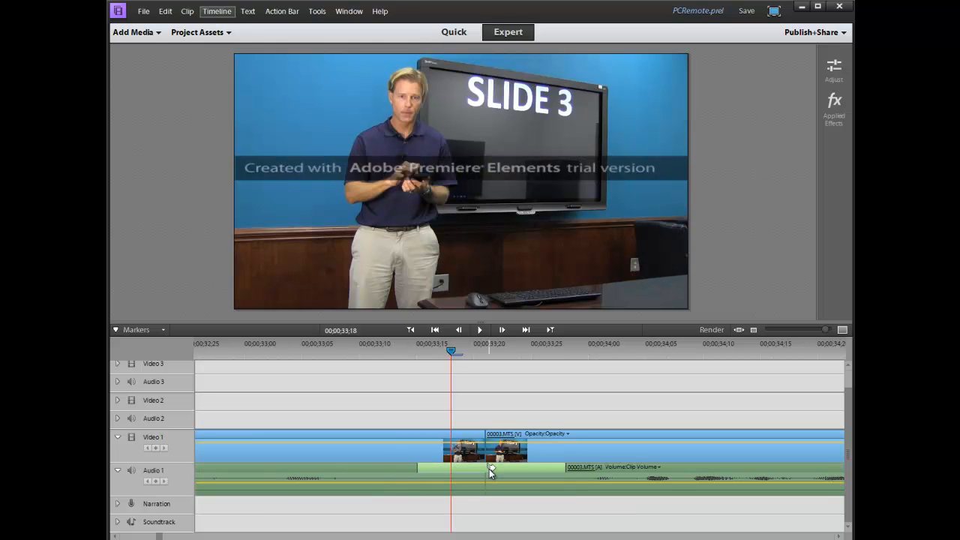
pyautogui.moveTo(450, 352); pyautogui.dragTo(197, 407)
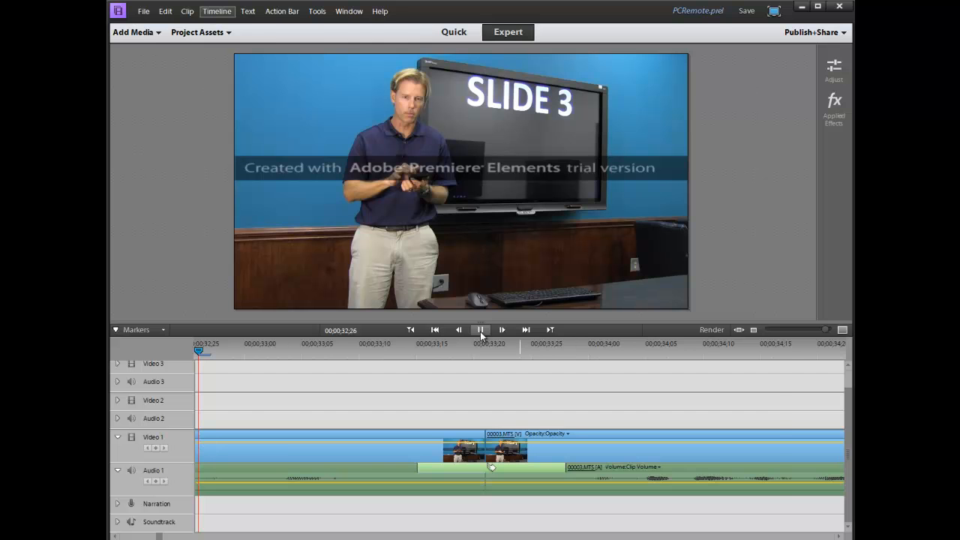
pyautogui.click(480, 331)
pyautogui.click(480, 332)
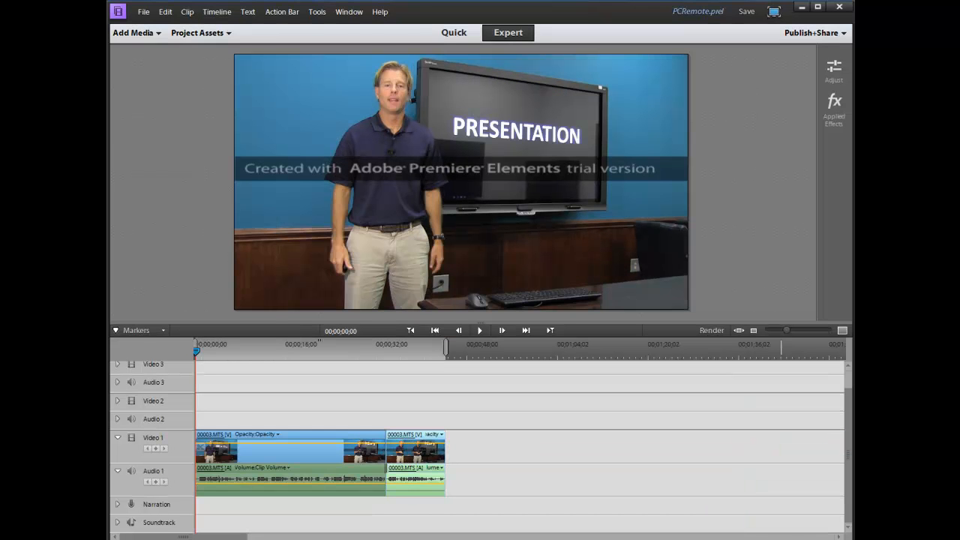
# Save the PCRemote project
pyautogui.click(143, 12)
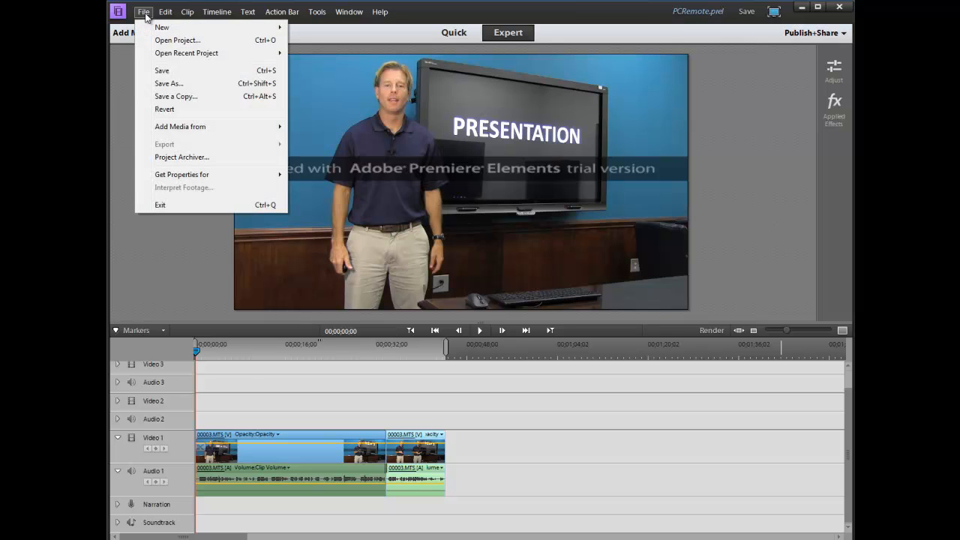
pyautogui.click(163, 70)
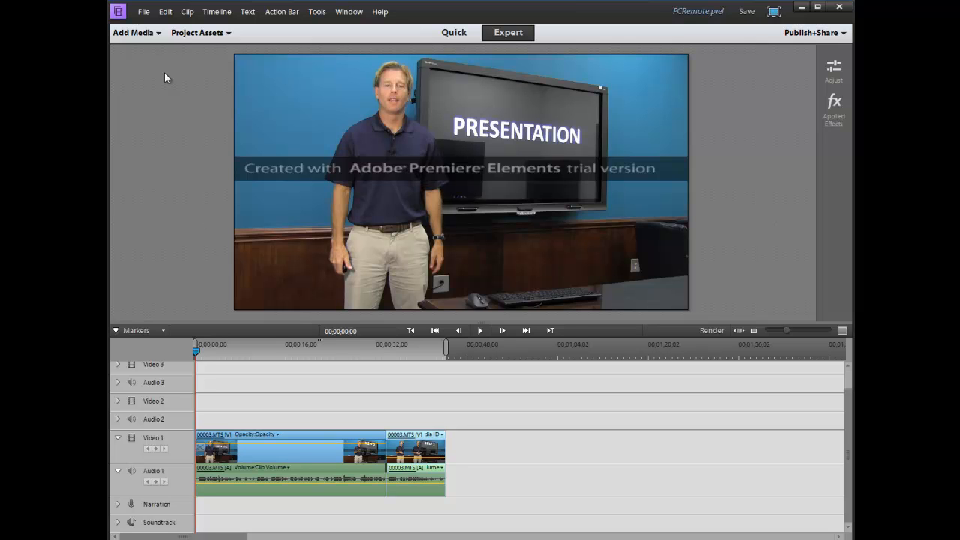
# Examine the file formats offered for exporting the video to a computer, from Adobe Flash Video down to Audio
pyautogui.click(844, 35)
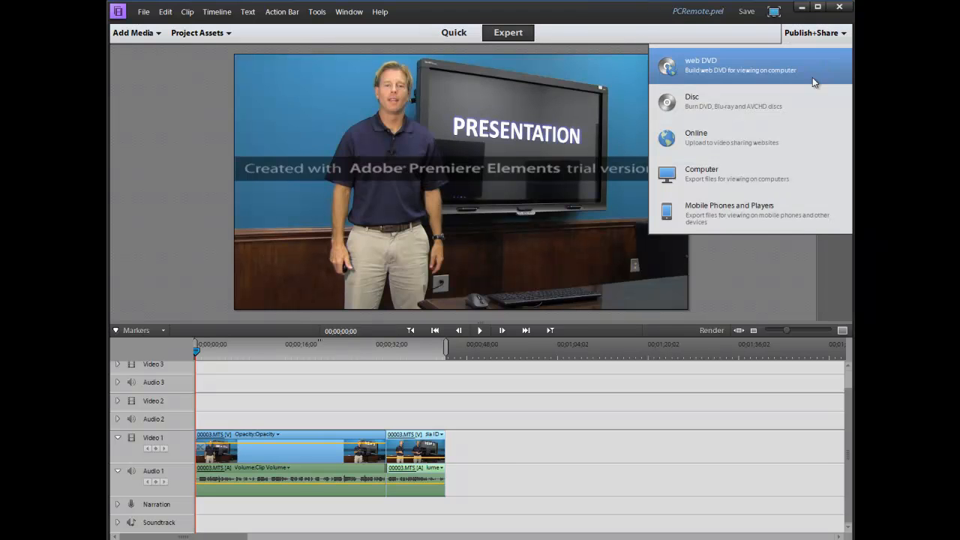
pyautogui.click(698, 177)
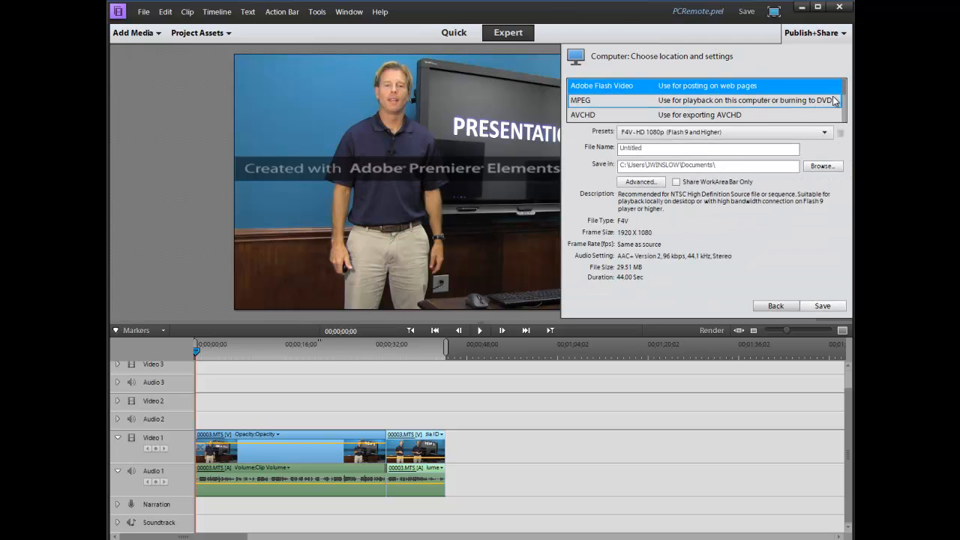
pyautogui.moveTo(845, 88)
pyautogui.mouseDown()
pyautogui.moveTo(845, 105)
pyautogui.moveTo(845, 91)
pyautogui.mouseUp()
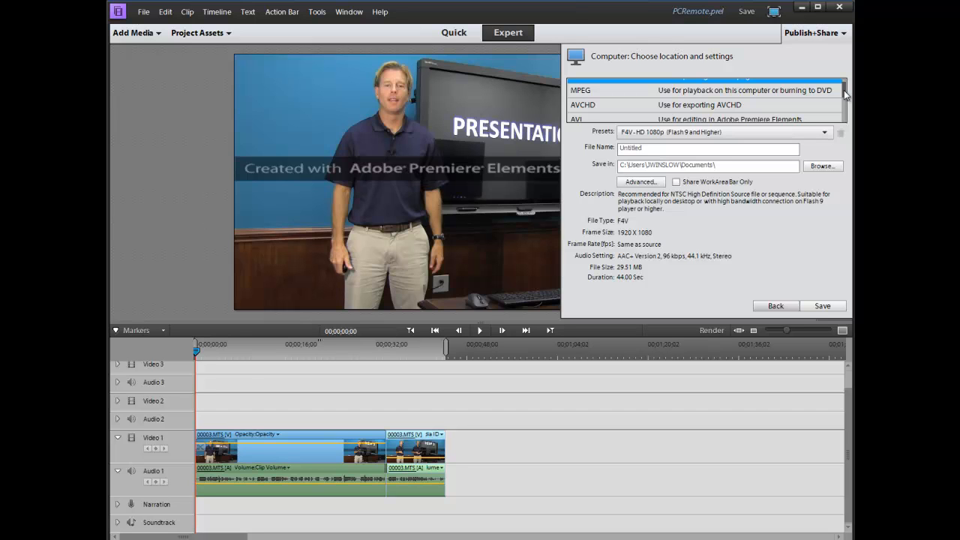
pyautogui.moveTo(844, 90); pyautogui.dragTo(846, 98)
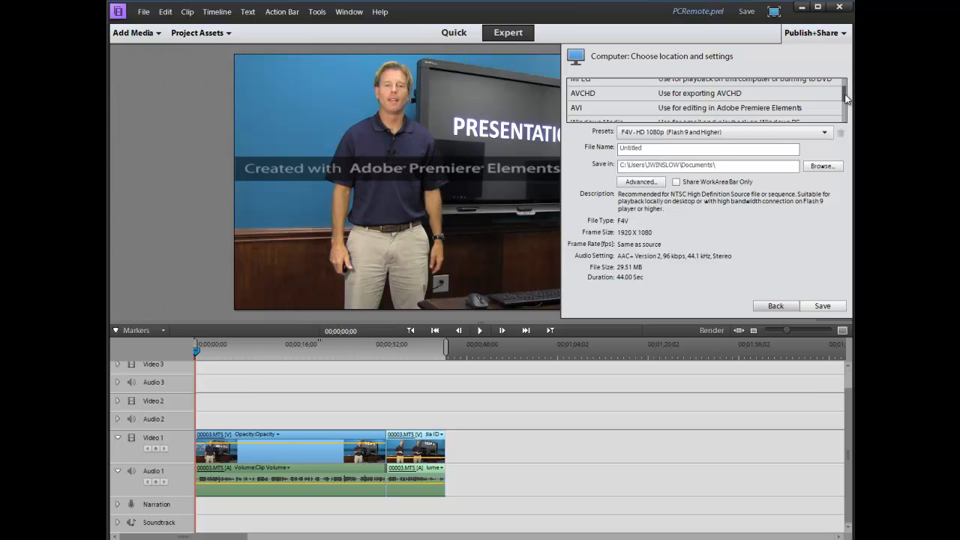
pyautogui.moveTo(846, 98); pyautogui.dragTo(846, 97)
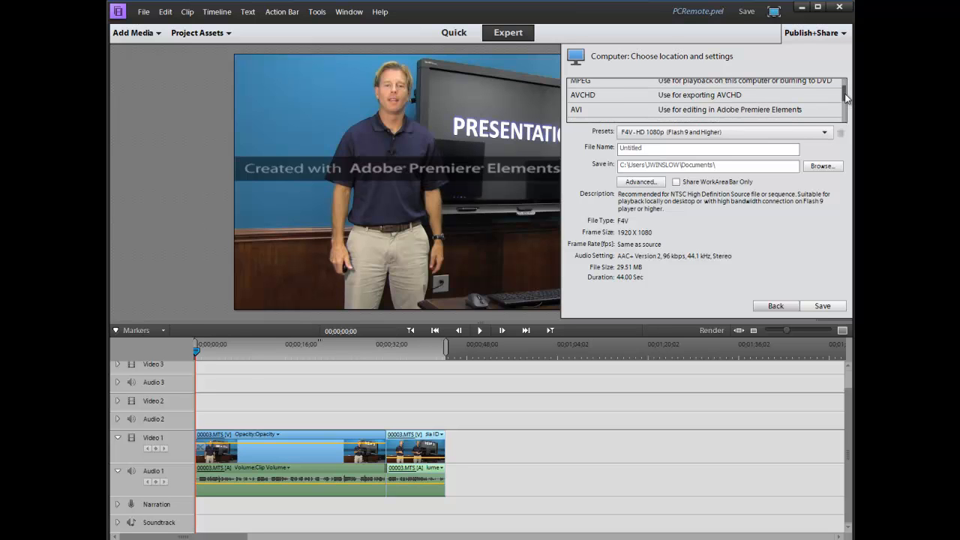
pyautogui.moveTo(846, 97); pyautogui.dragTo(844, 105)
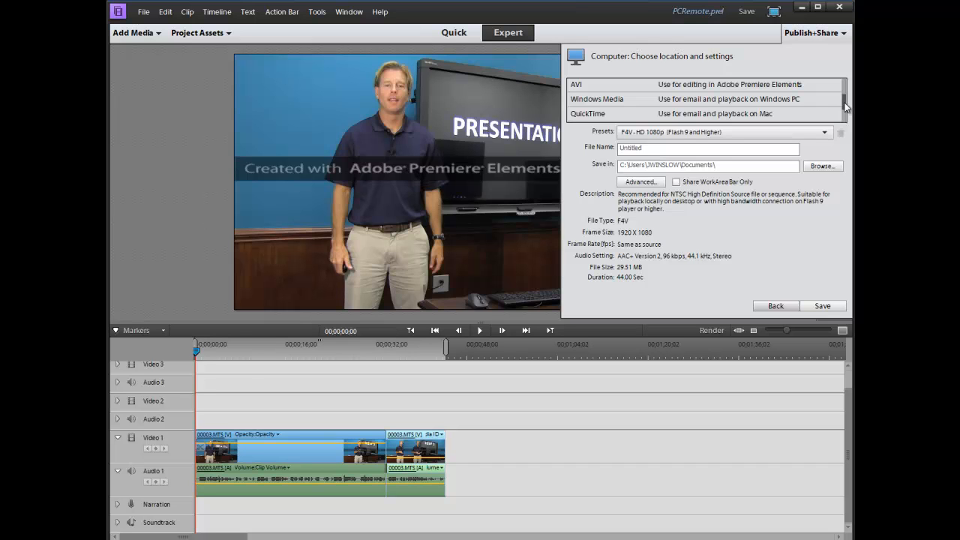
pyautogui.moveTo(845, 107); pyautogui.dragTo(846, 108)
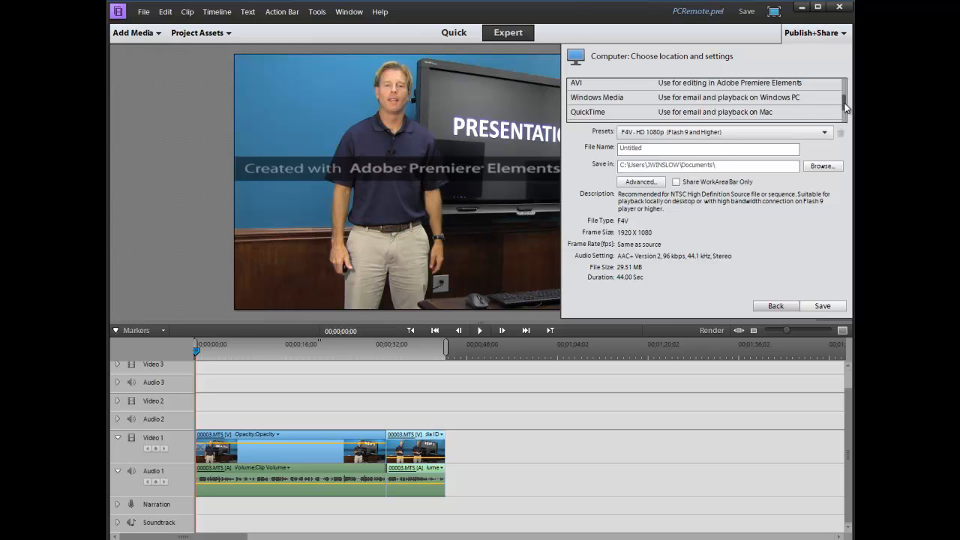
pyautogui.moveTo(846, 108); pyautogui.dragTo(850, 115)
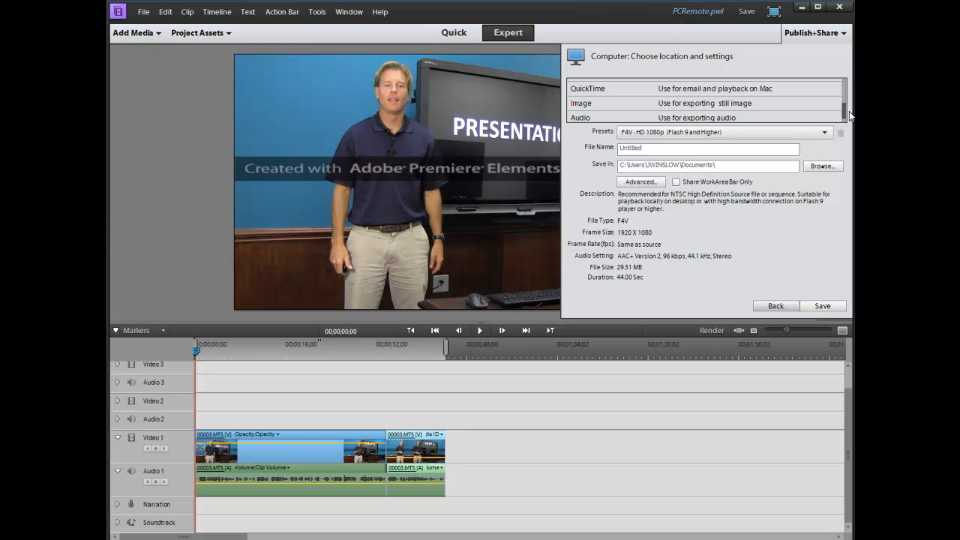
# Switch to the mobile phones and players export and choose the Apple iPhone, Apple iPod Widescreen High Quality preset
pyautogui.click(775, 305)
pyautogui.click(707, 210)
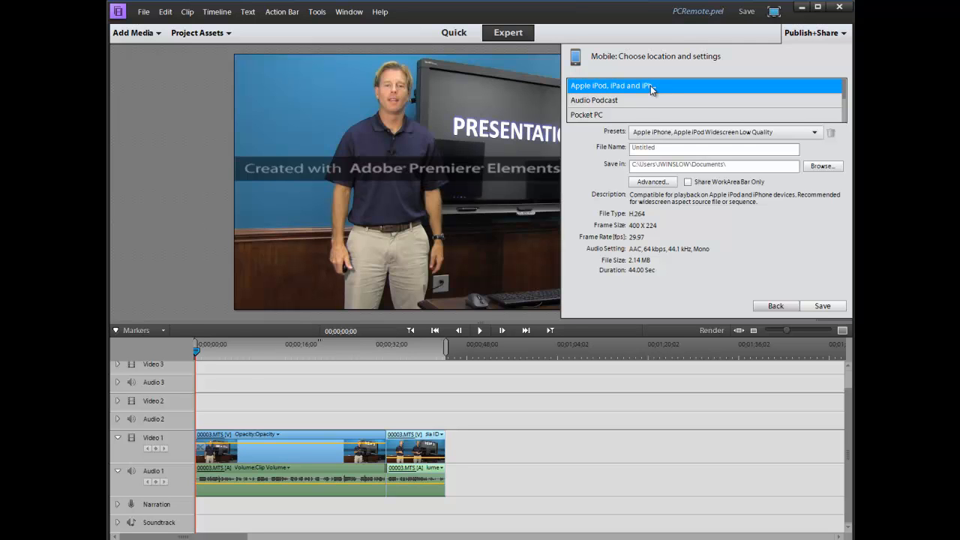
pyautogui.click(814, 134)
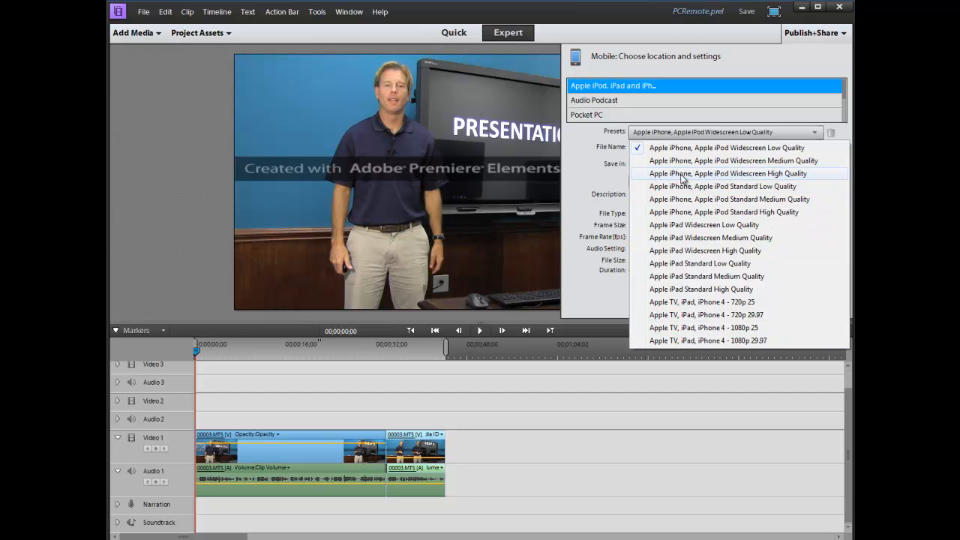
pyautogui.click(756, 174)
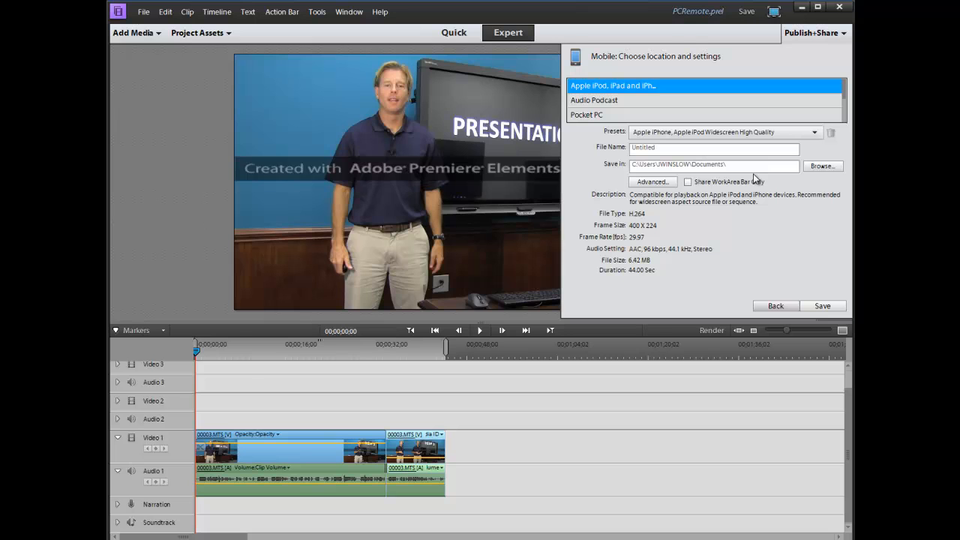
pyautogui.doubleClick(642, 148)
pyautogui.click(633, 215)
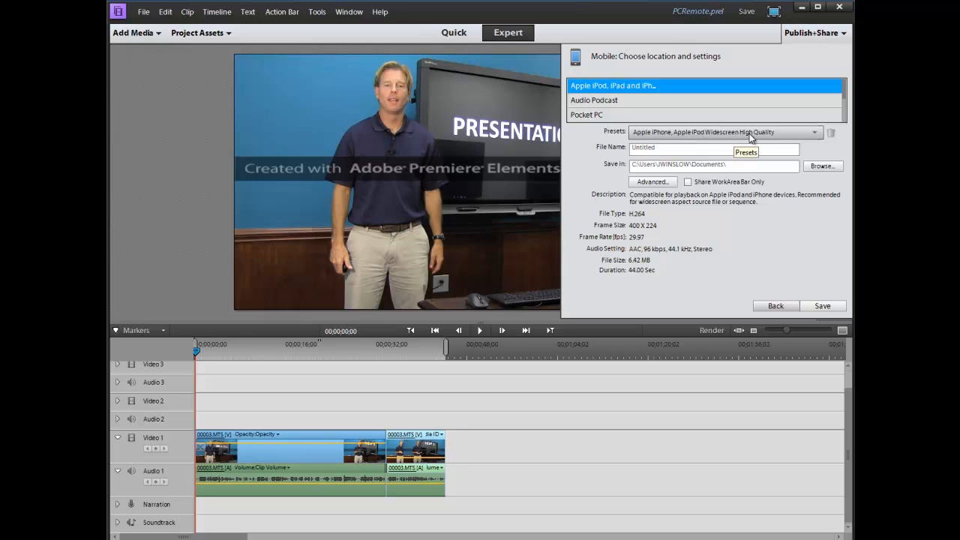
pyautogui.click(816, 135)
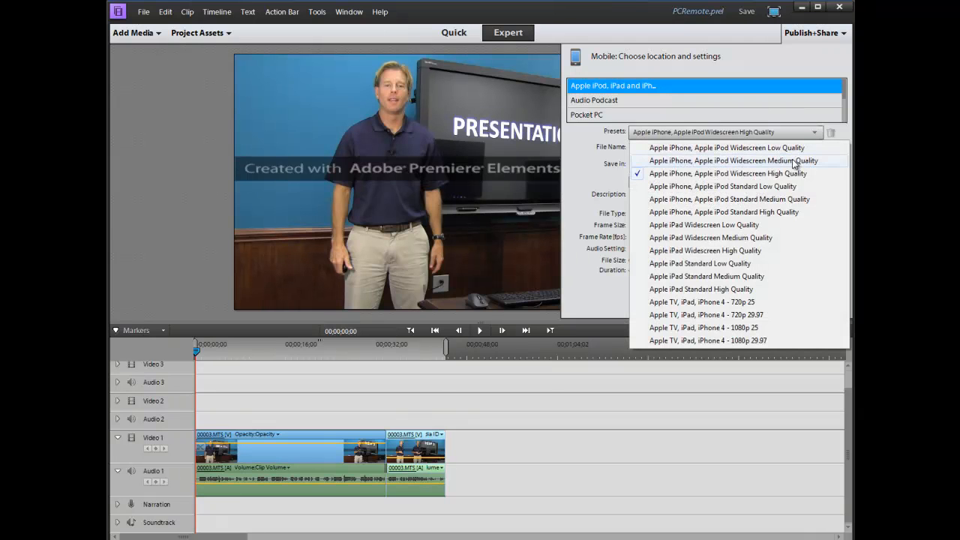
pyautogui.click(845, 135)
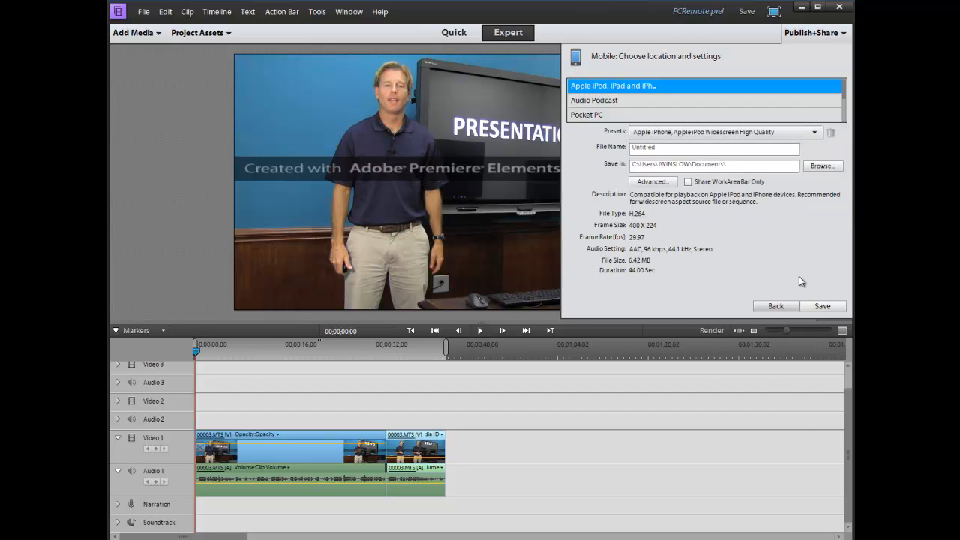